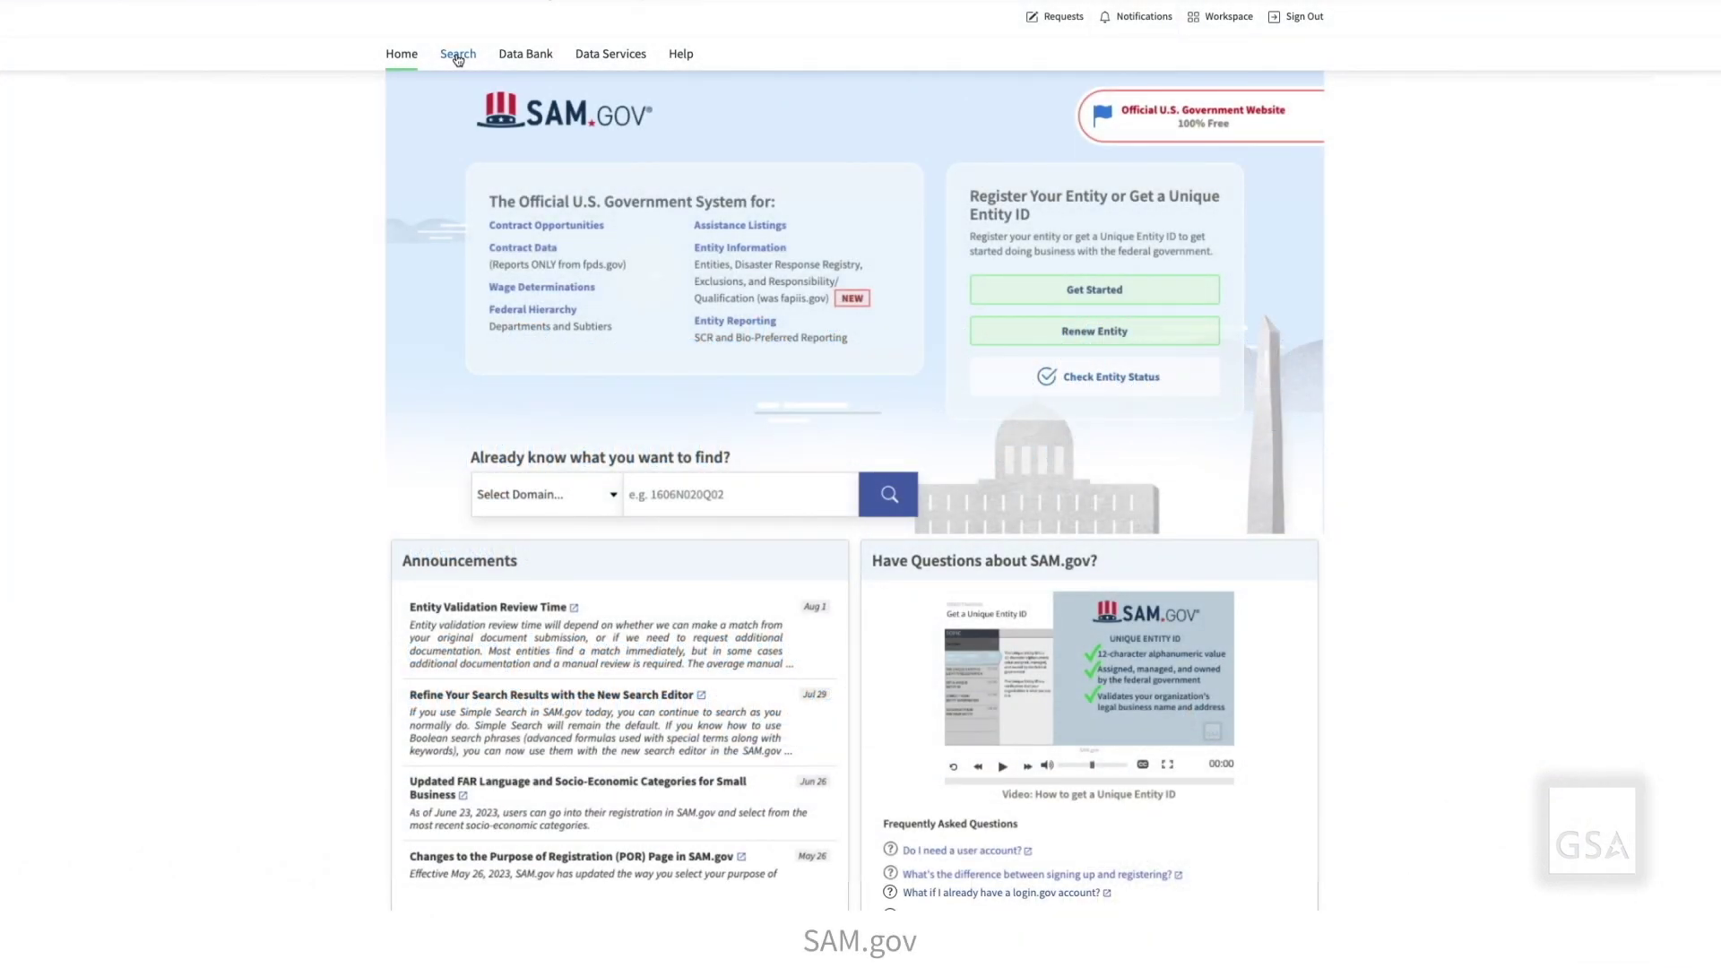
- Go to the Search page, view the Search Editor tab, then return to Simple Search
click(457, 56)
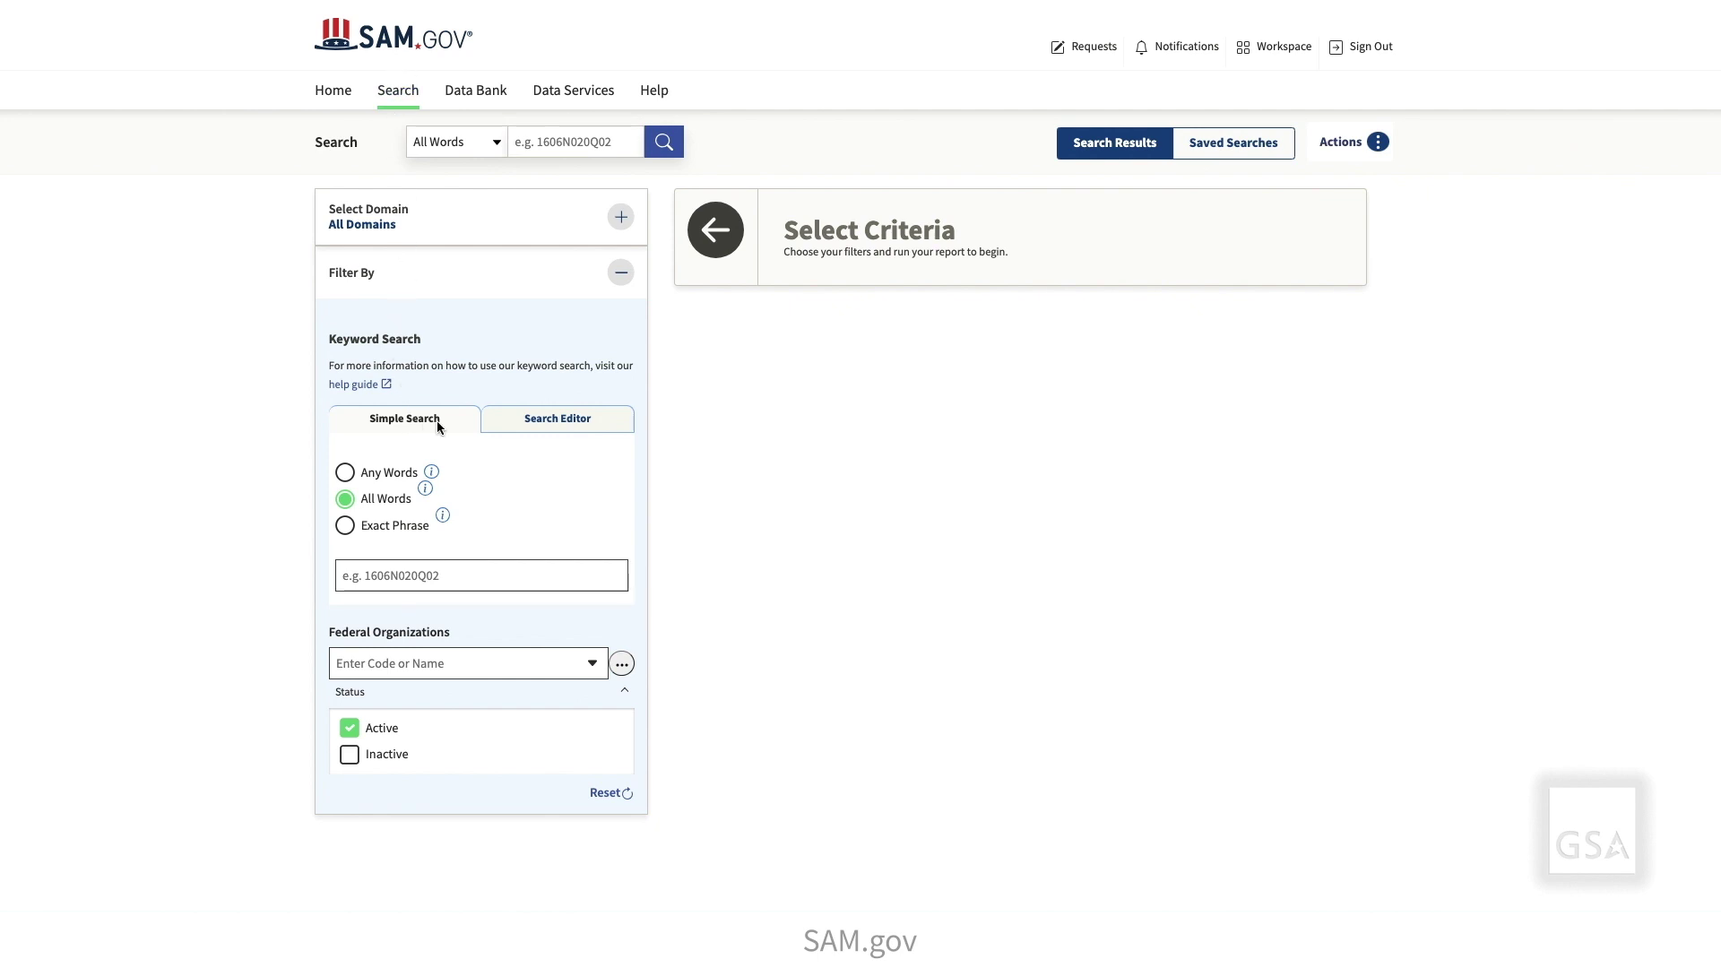
click(550, 423)
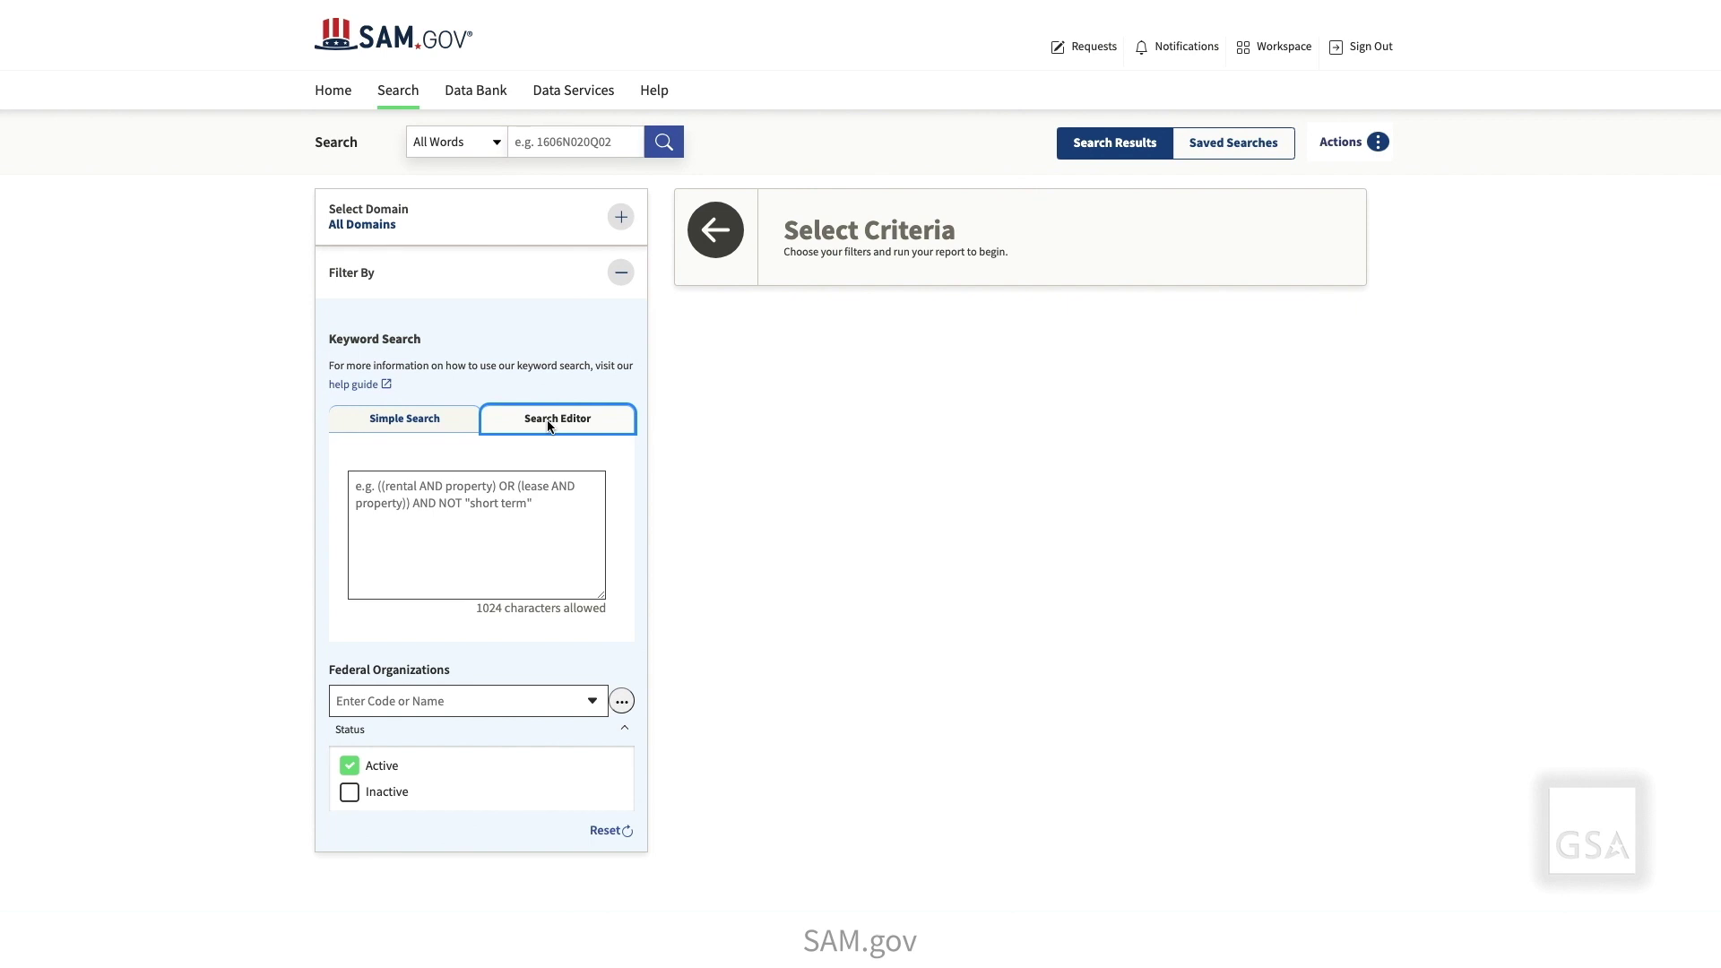
click(435, 423)
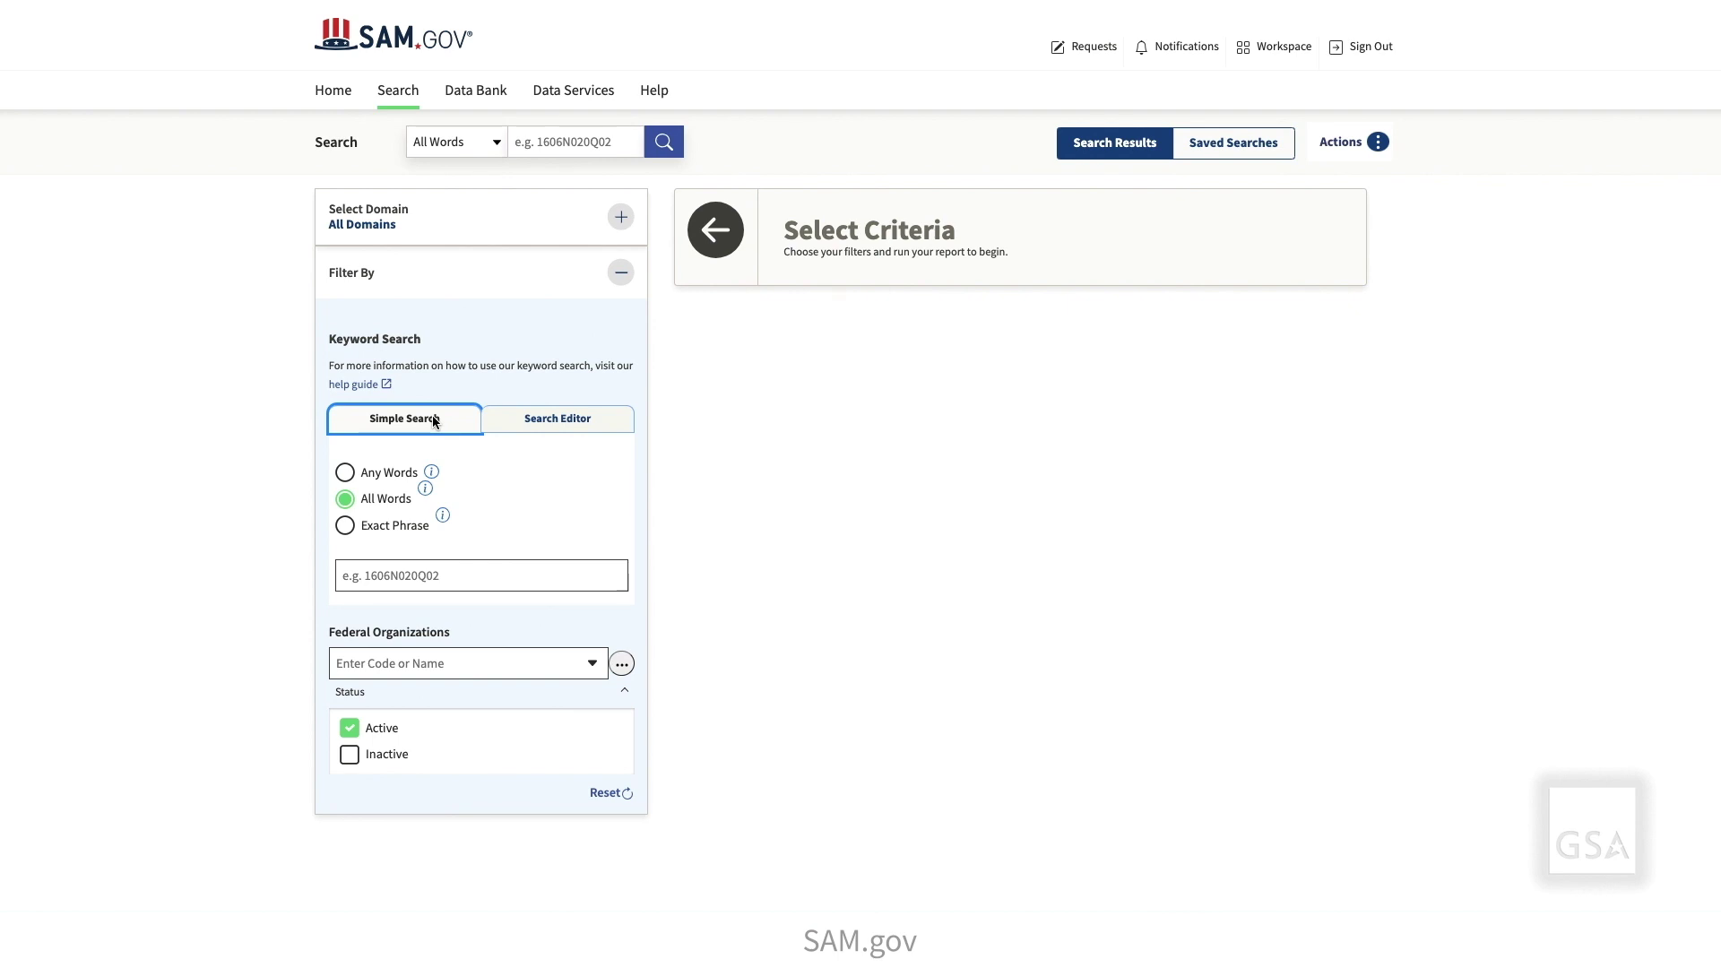
- Search 'elevator repair' with Any Words matching, then remove that keyword chip
click(346, 472)
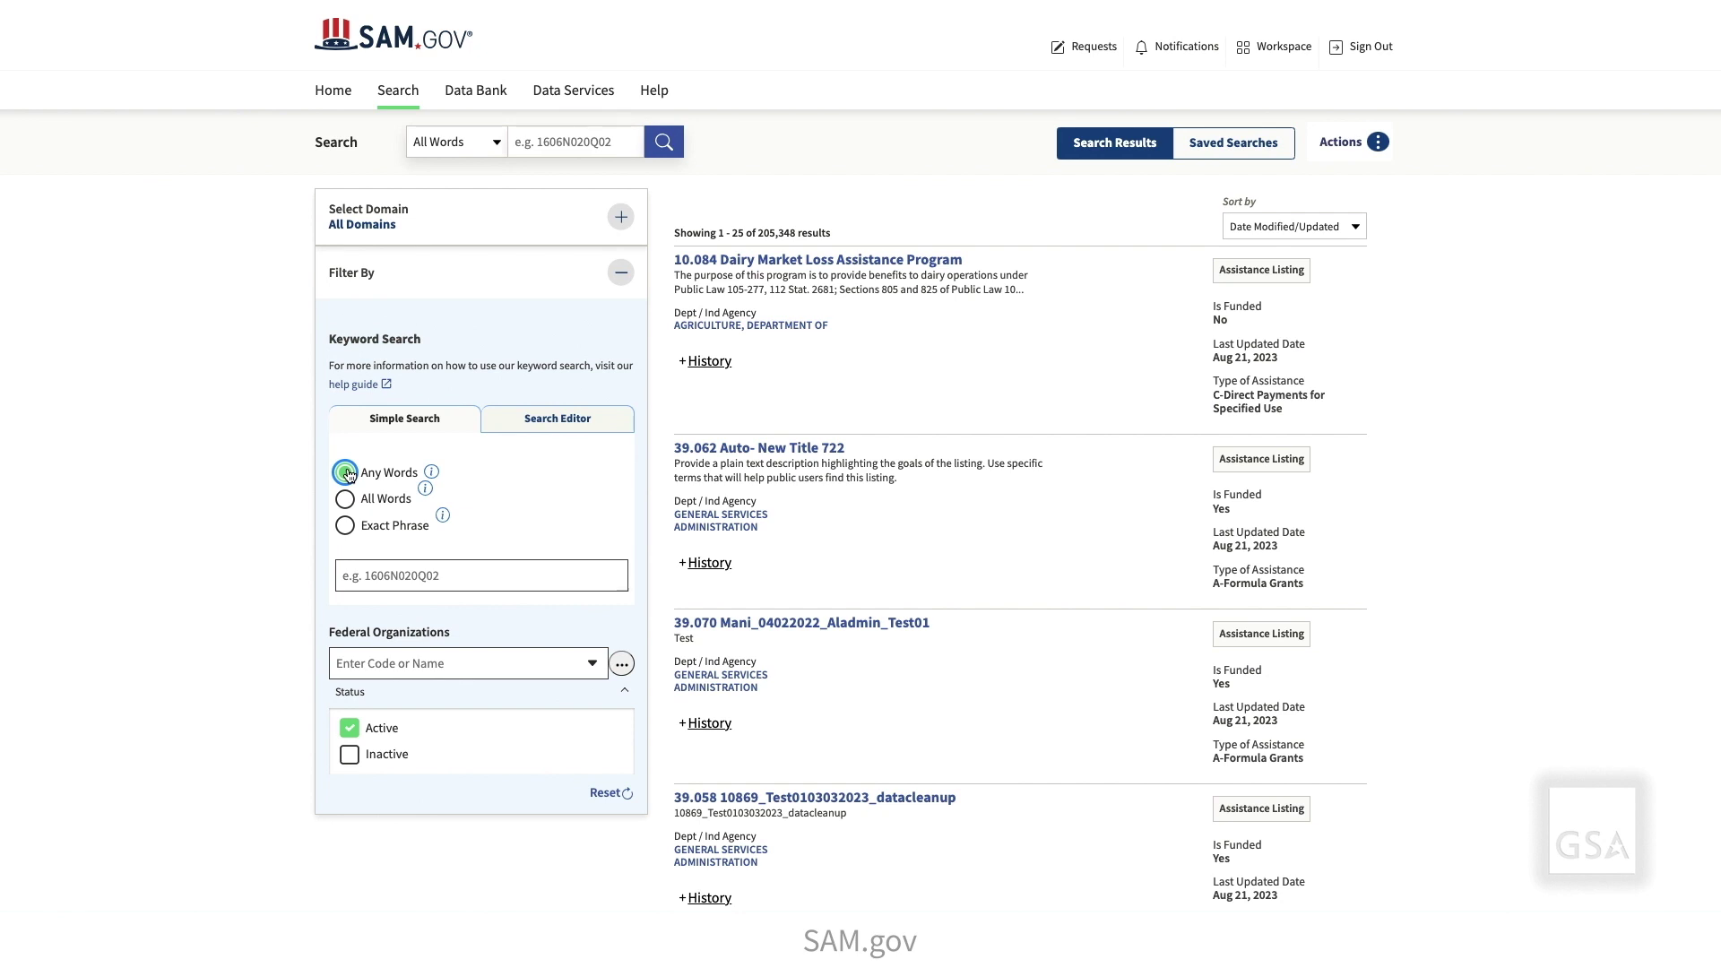
click(356, 579)
text(ele)
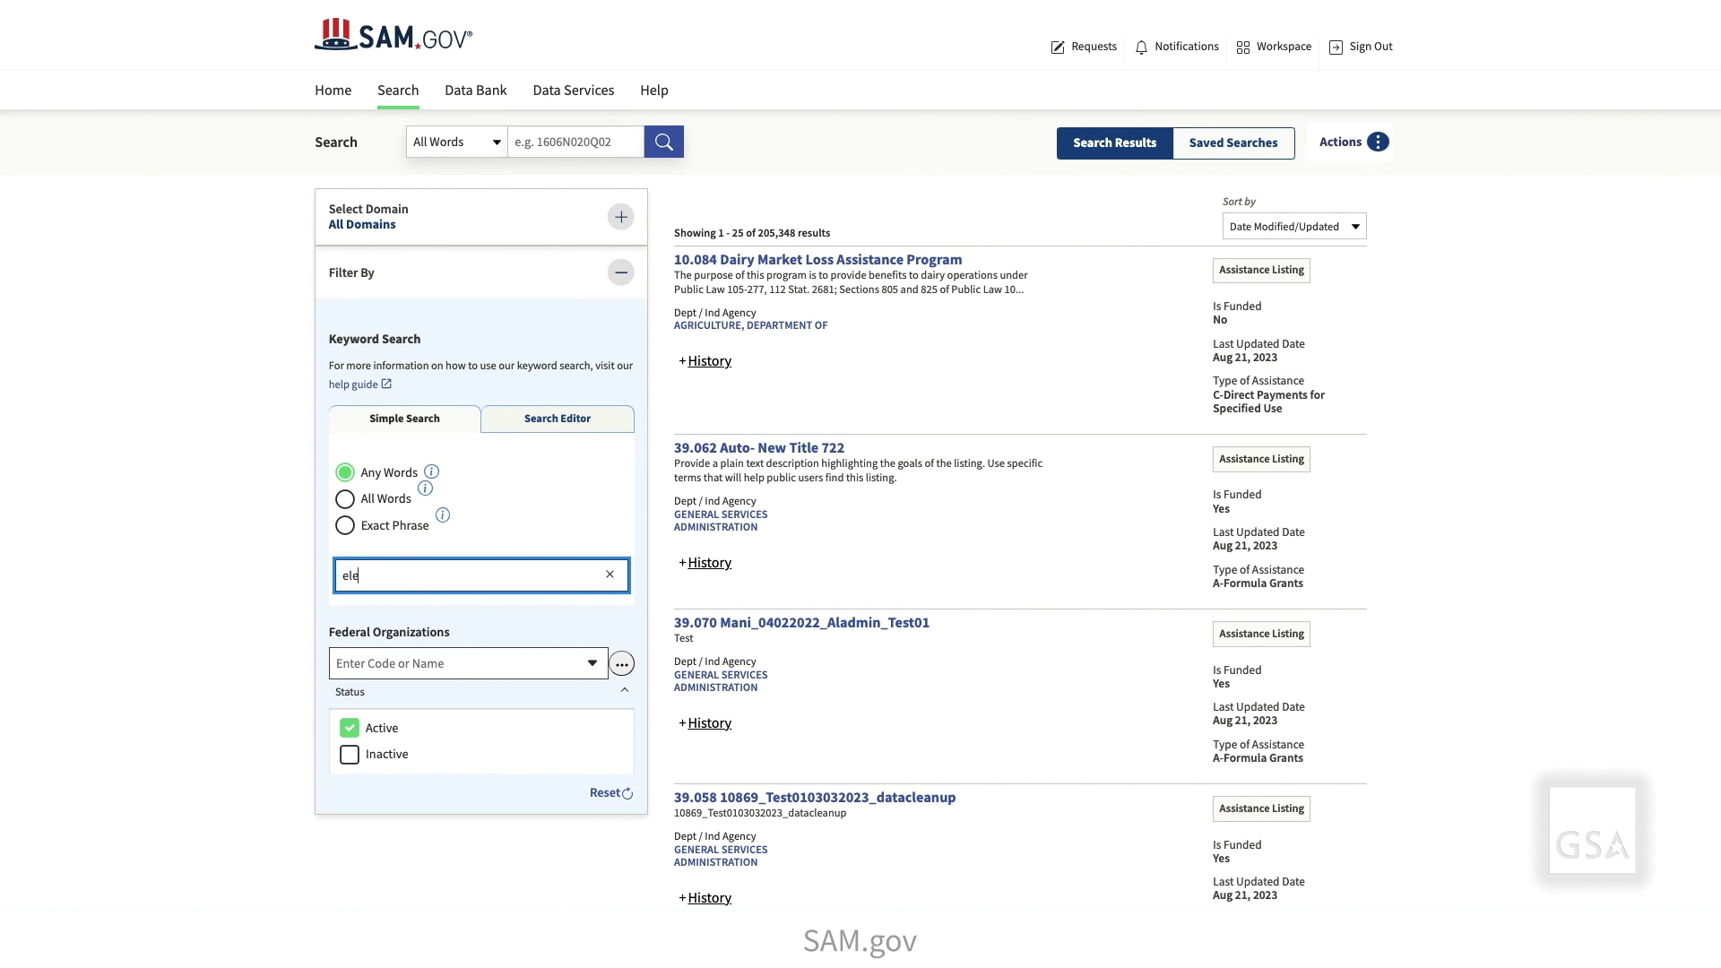
text(vator repair)
key(Return)
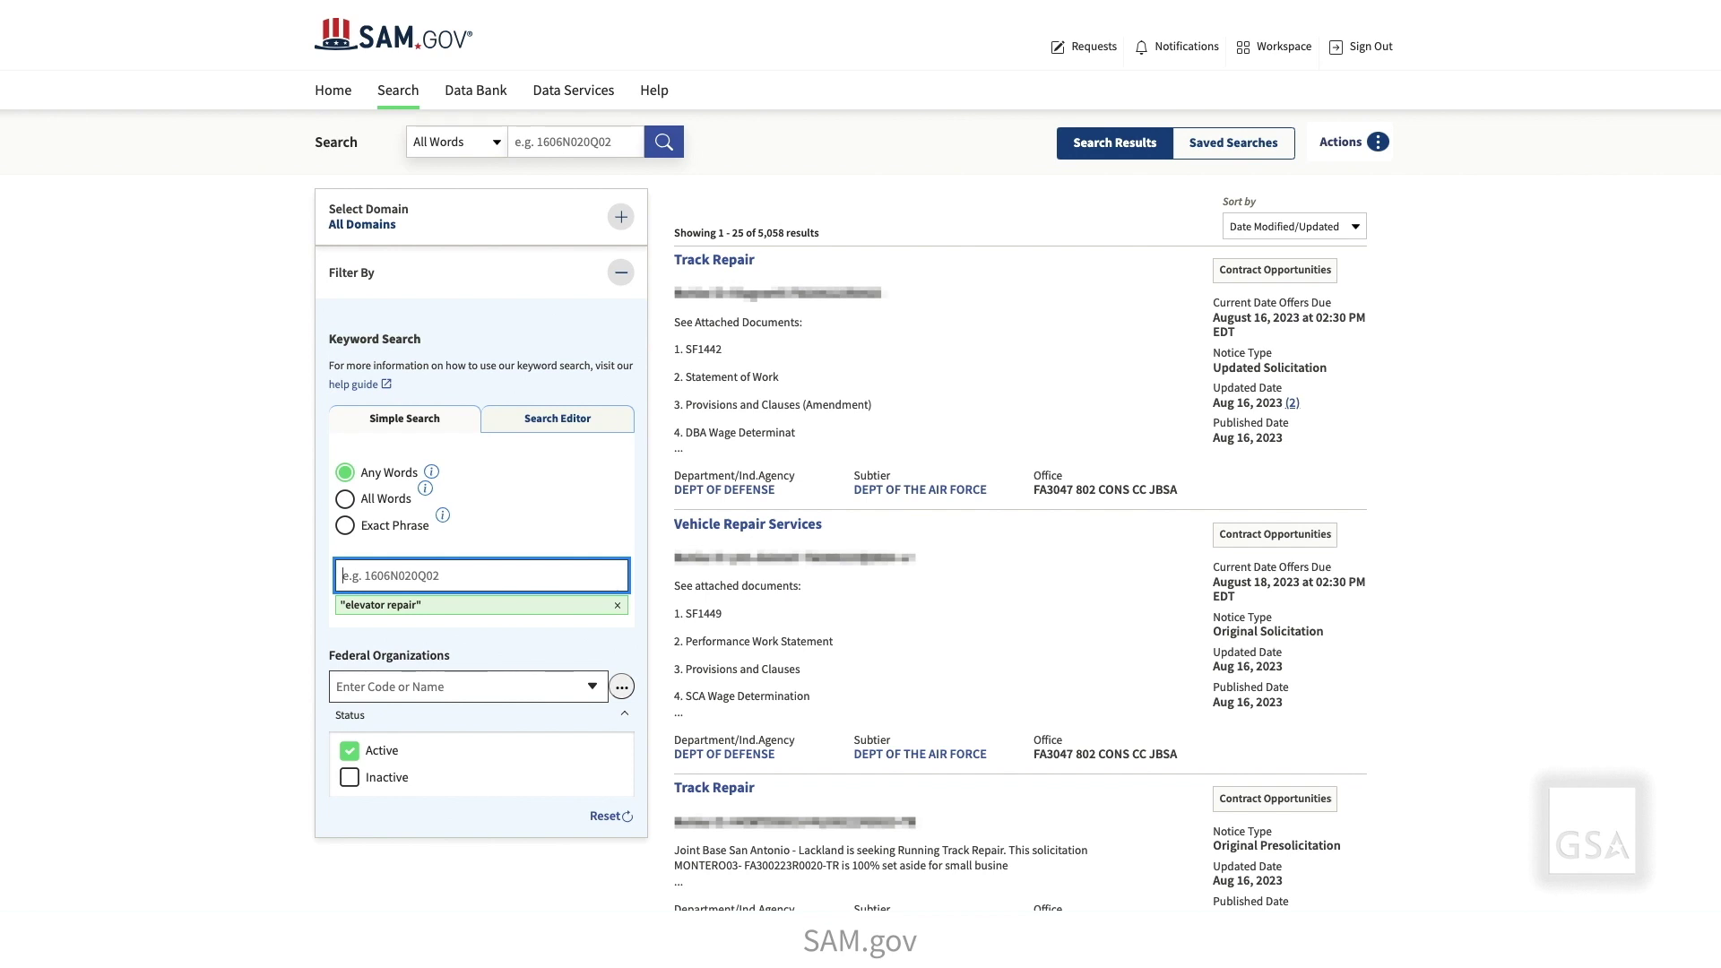
click(617, 605)
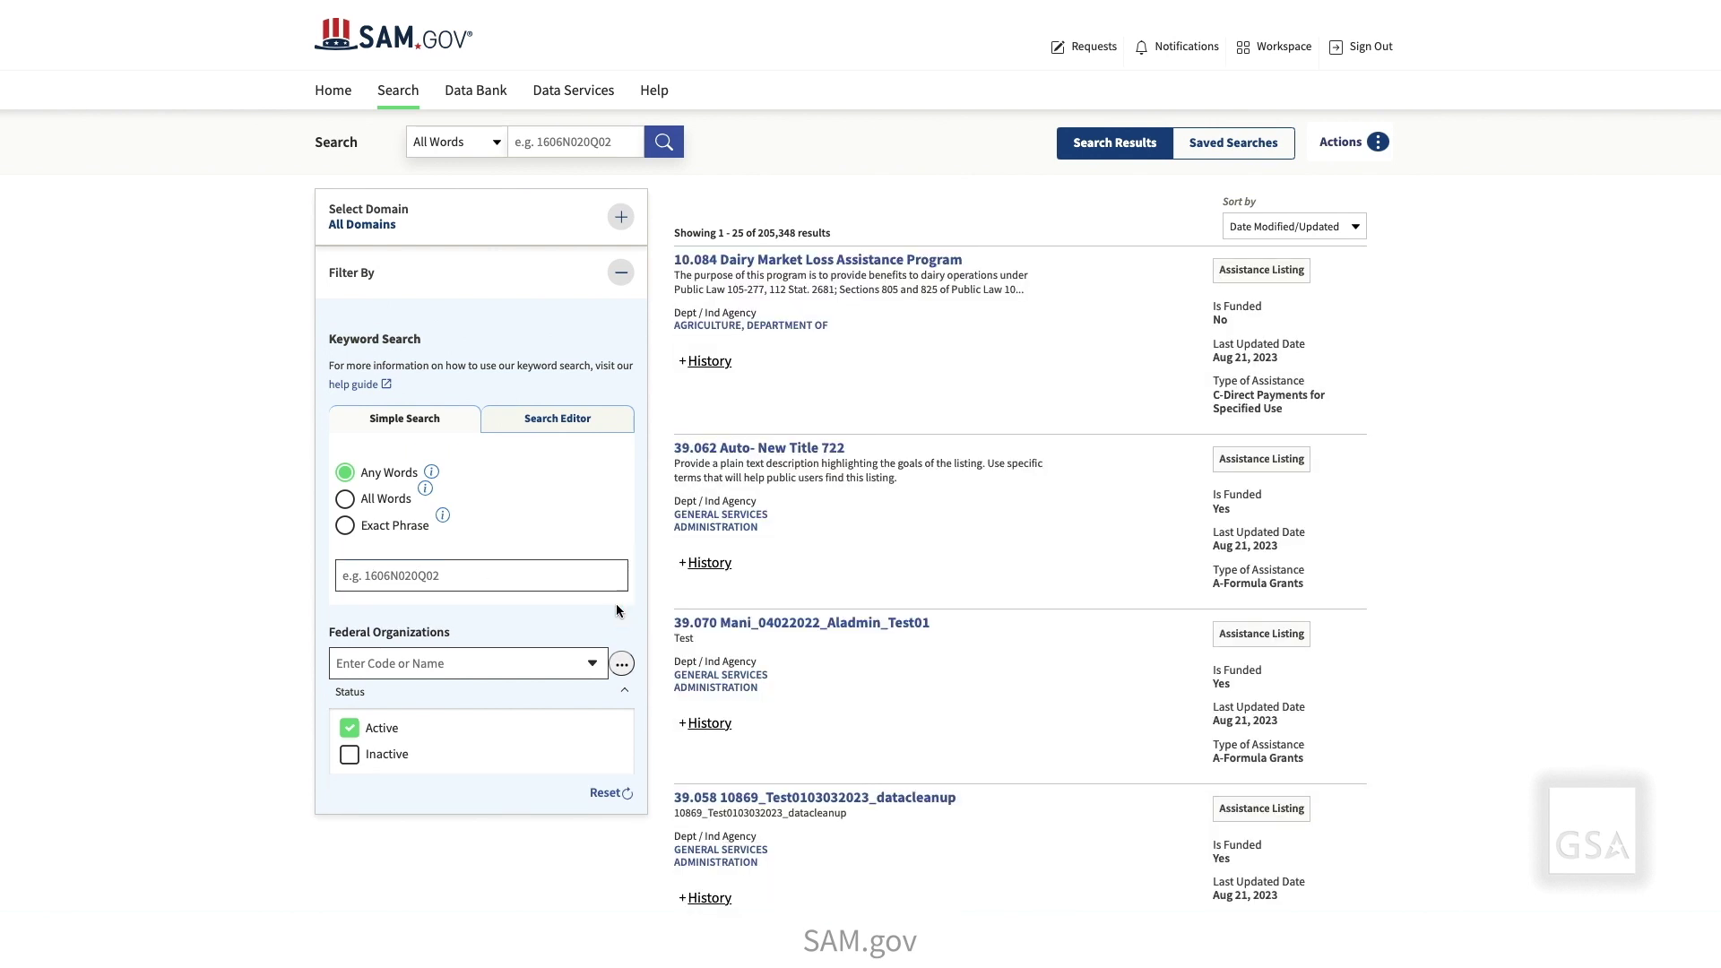
- Search 'engineering service' with All Words, remove it, and switch matching to Exact Phrase
click(346, 500)
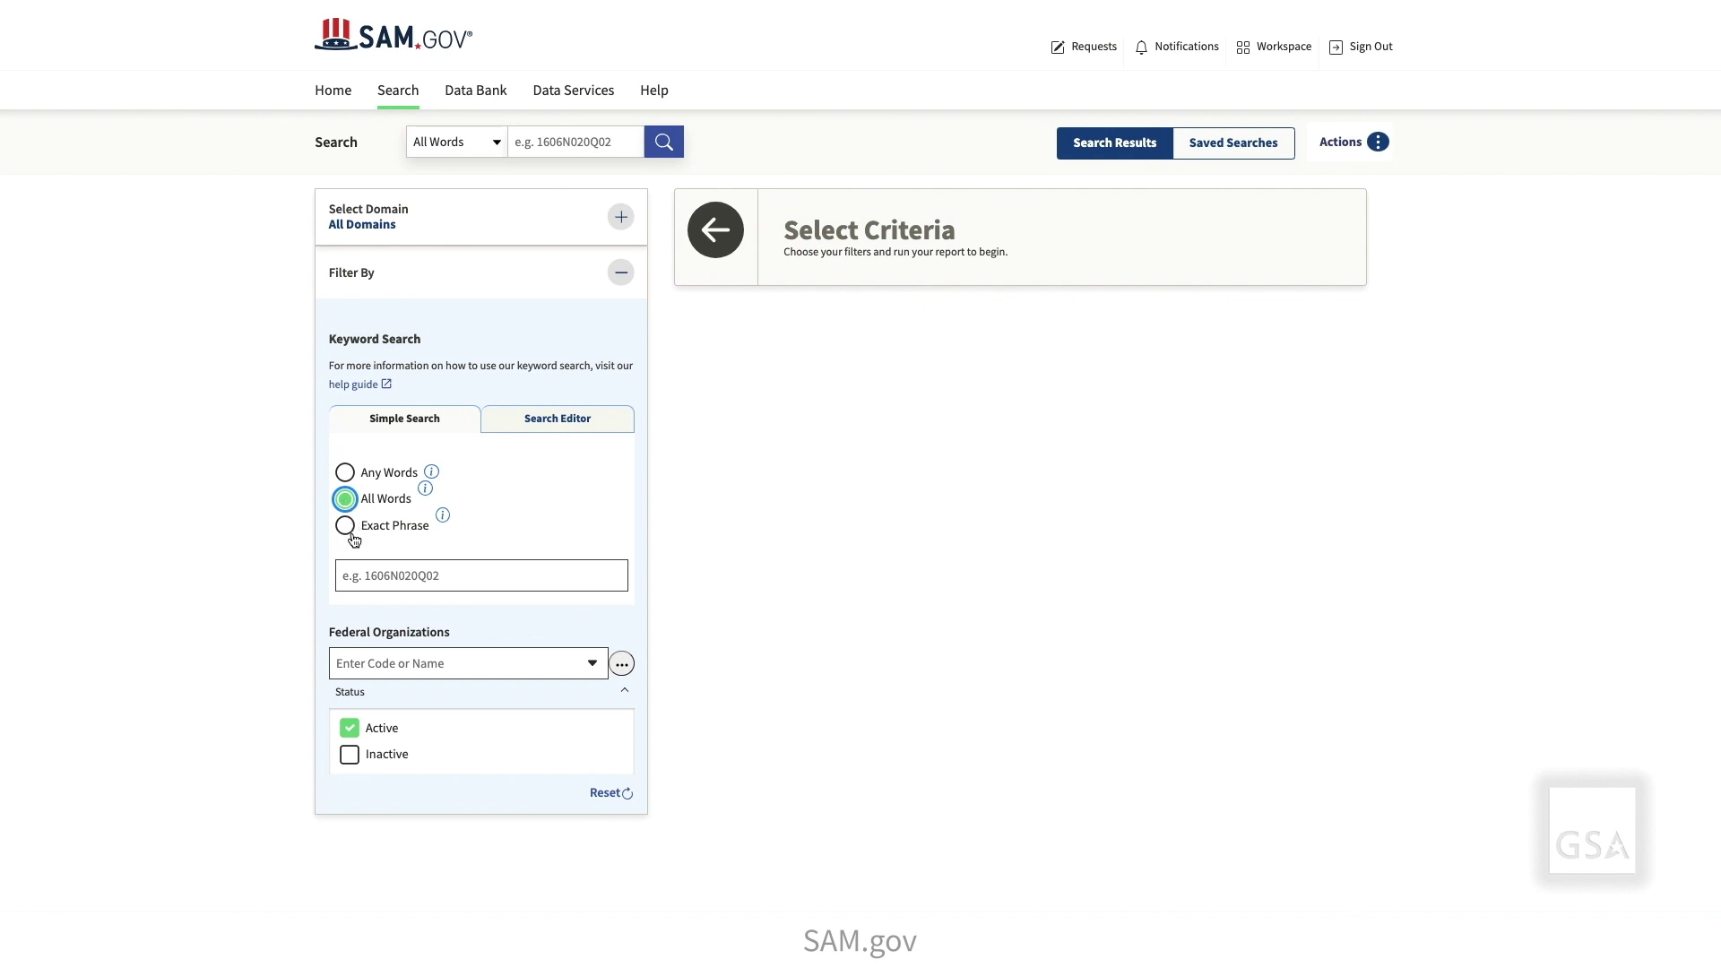
click(346, 575)
text(en)
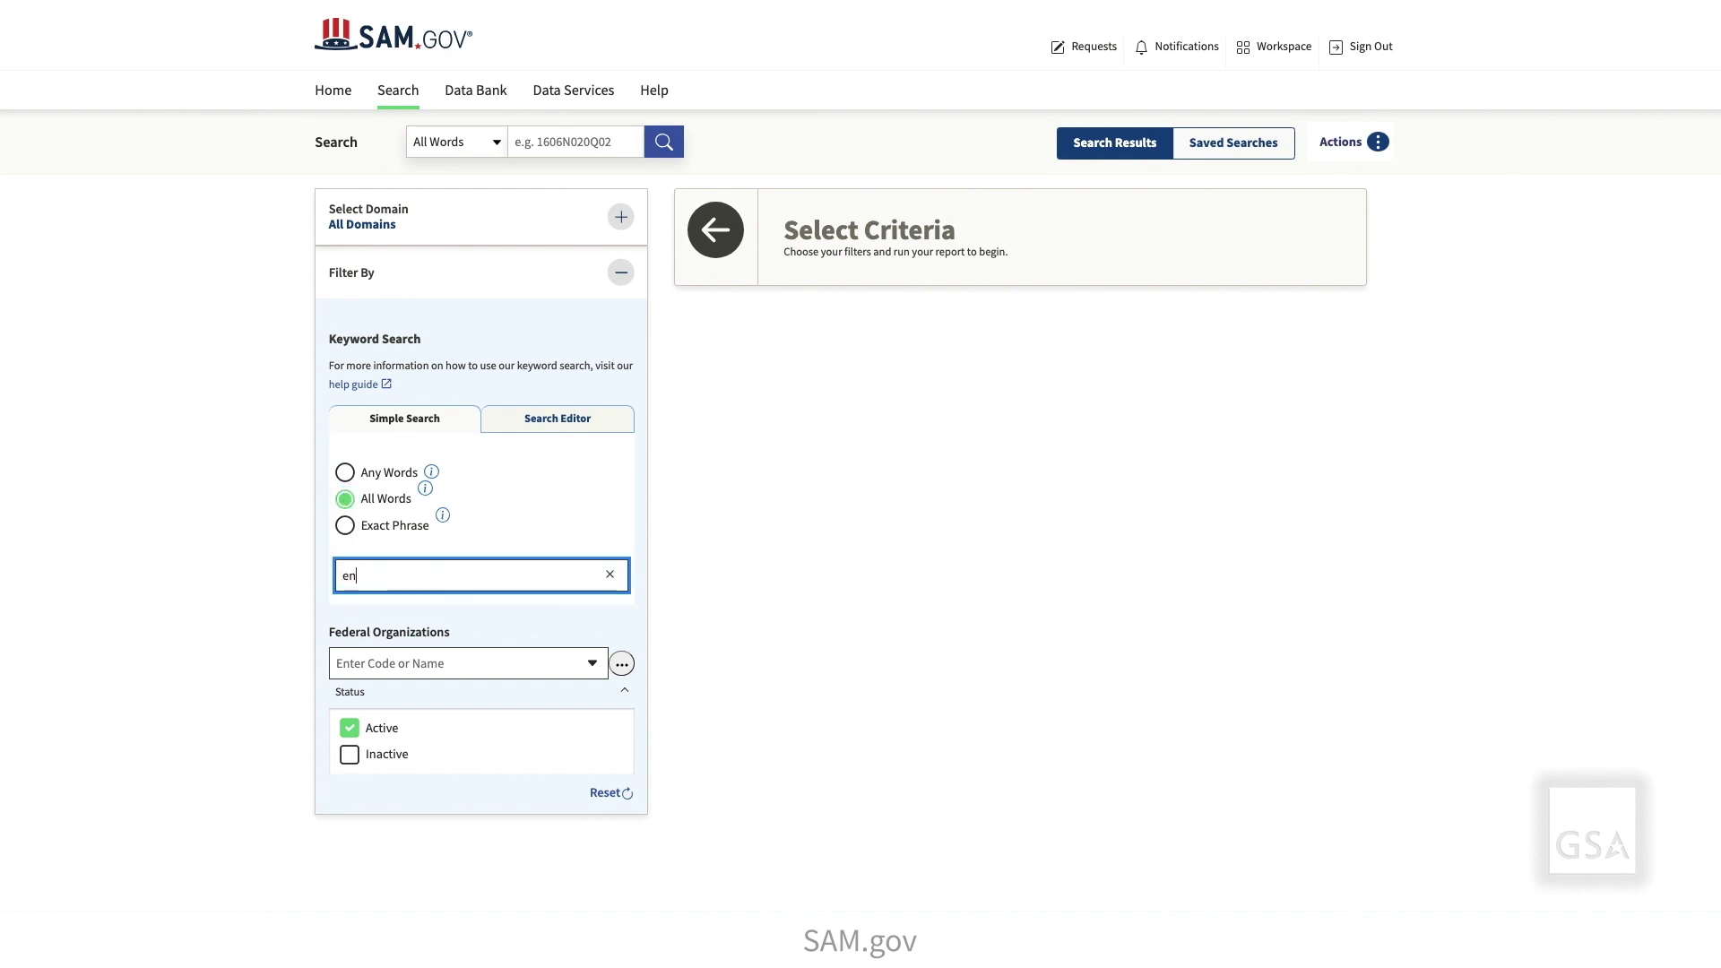
text(gineering service)
key(Return)
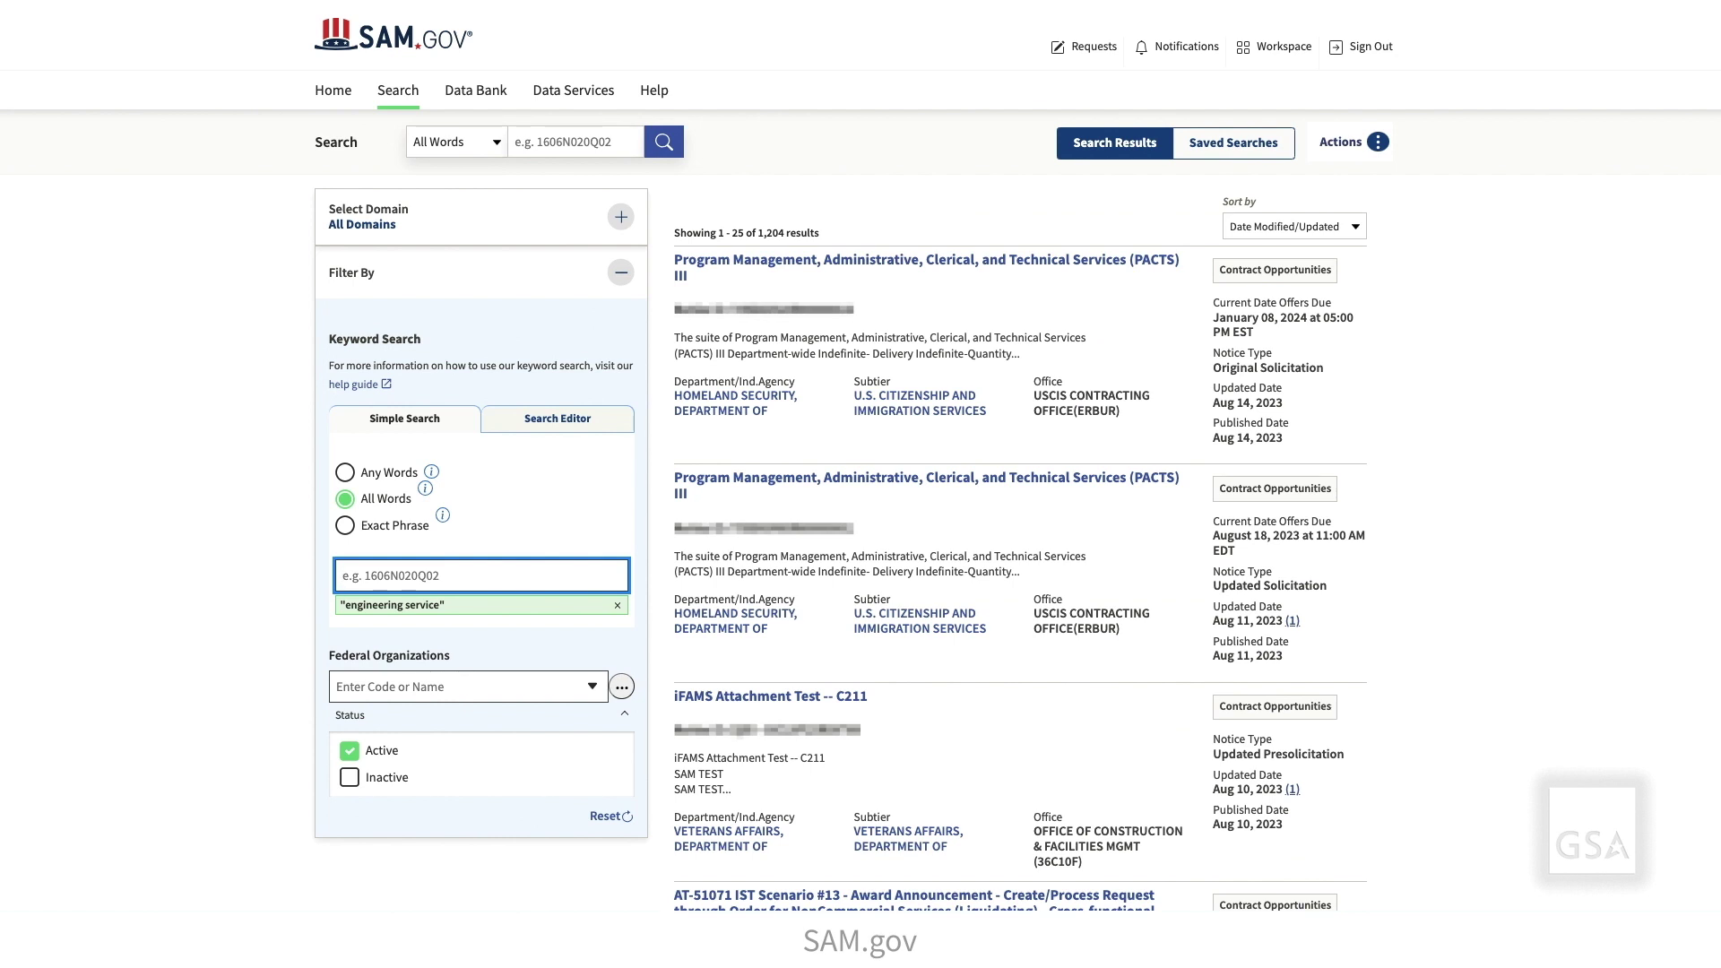
click(617, 605)
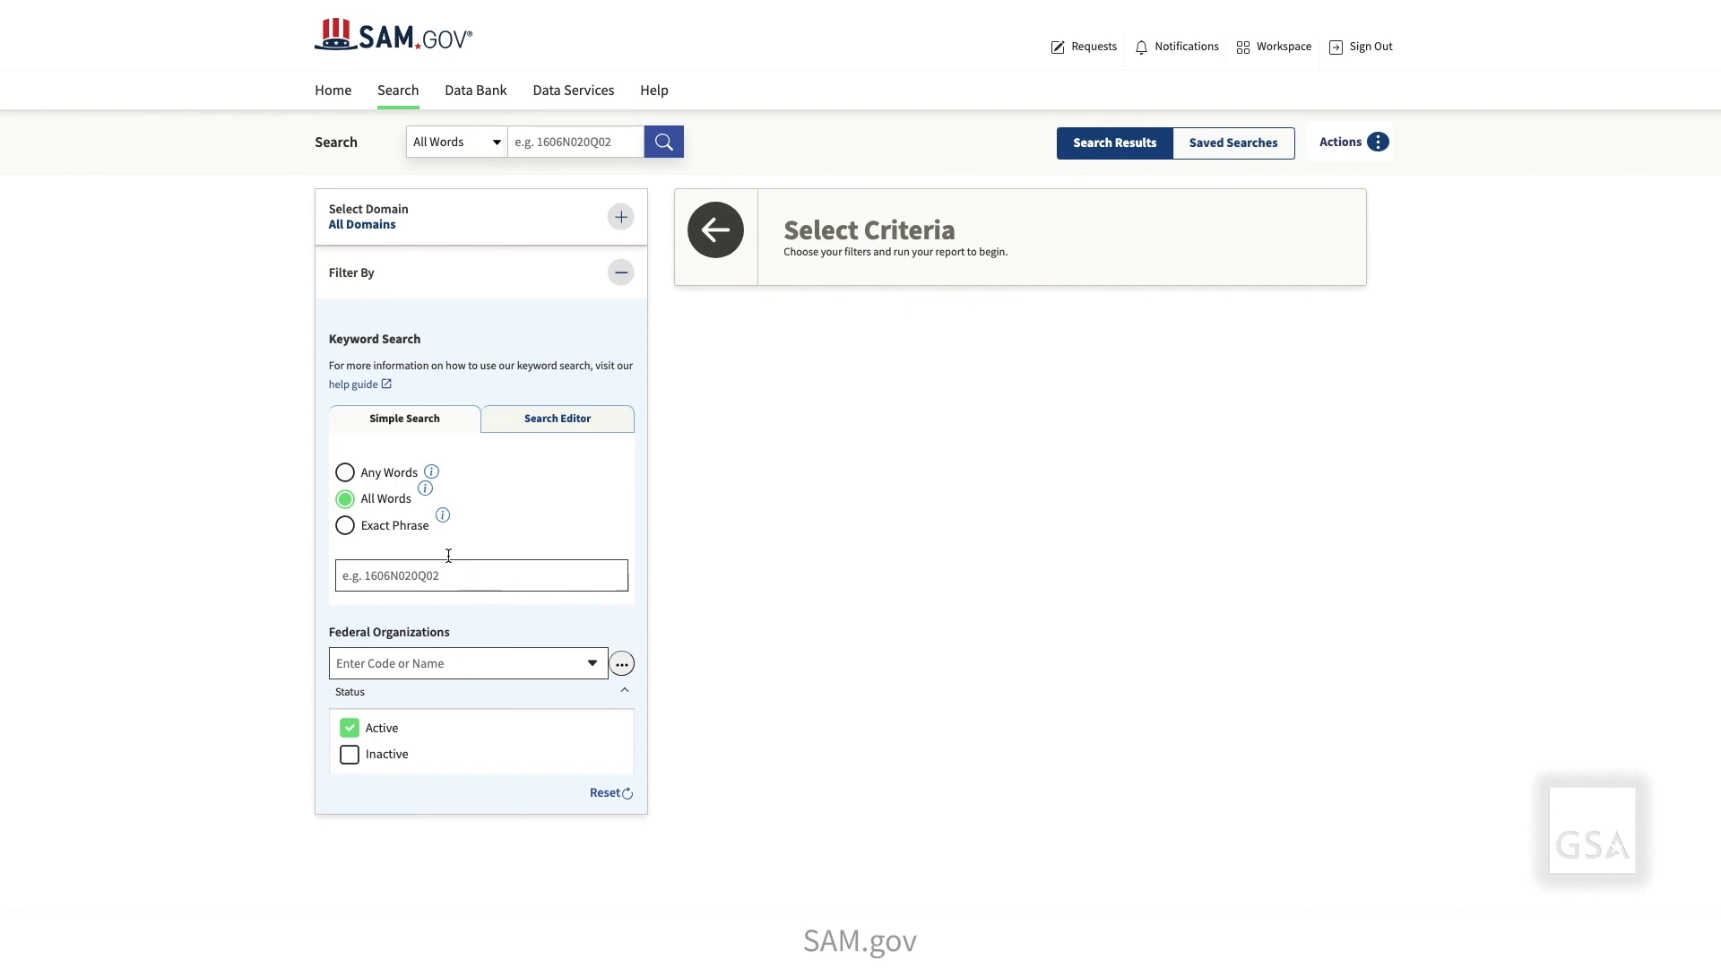
click(346, 526)
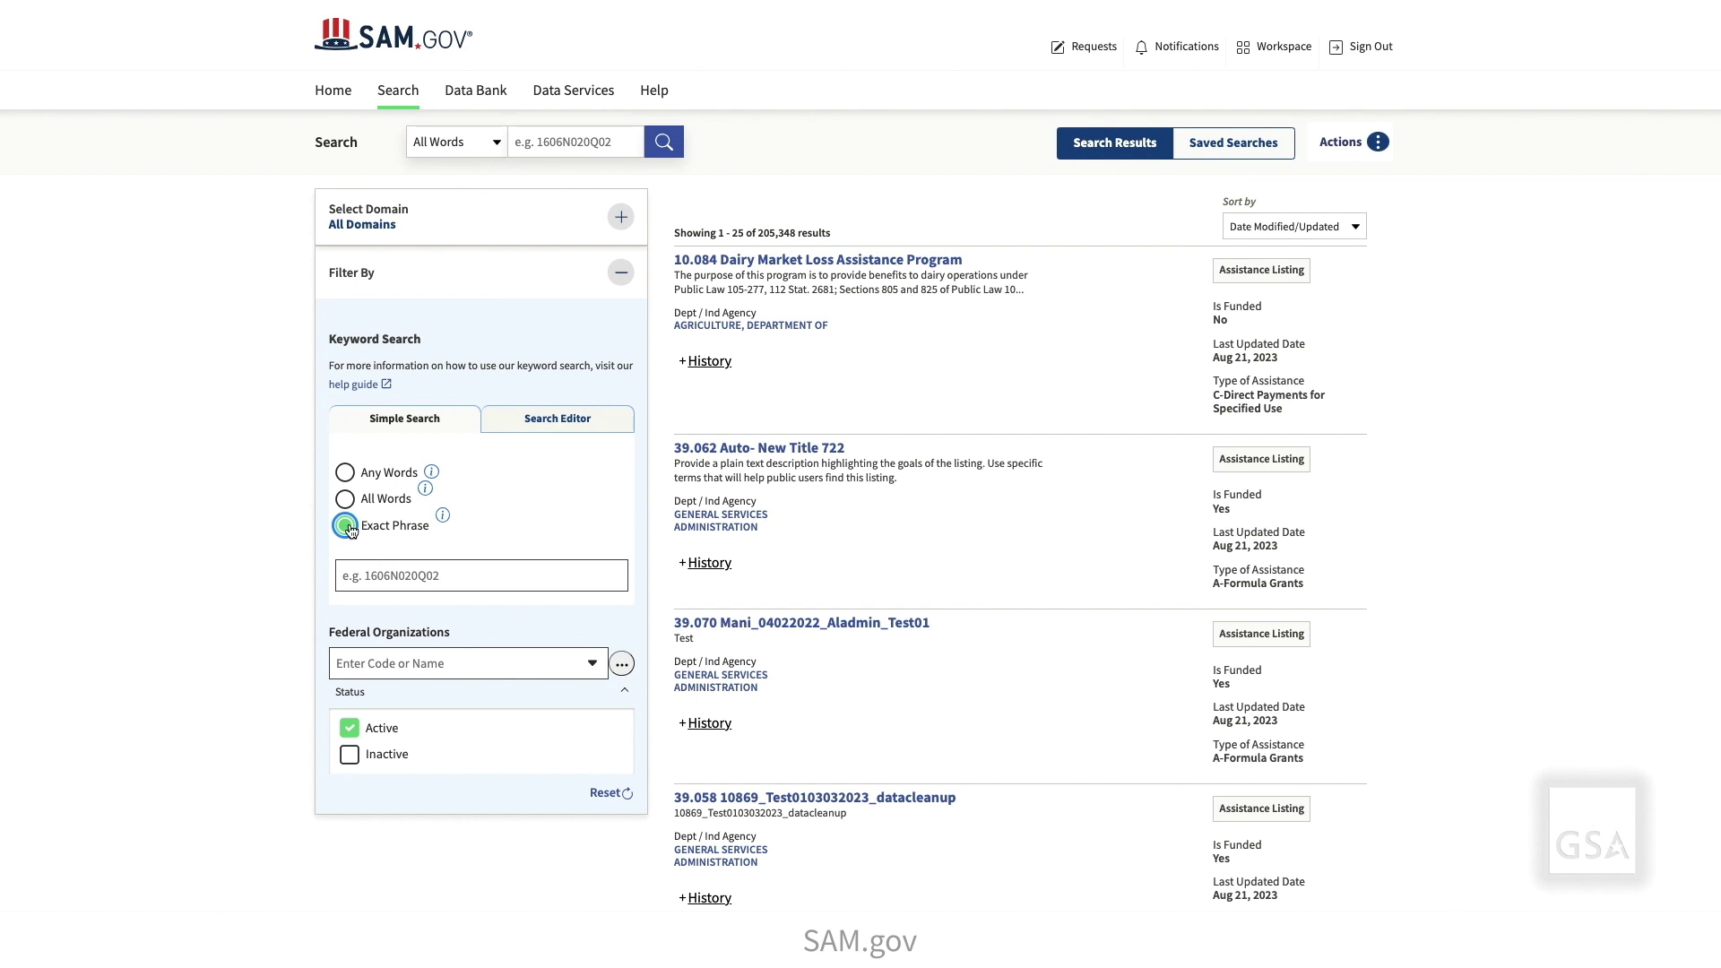
- Add the exact phrase 'elevator repair' plus separate 'elevator' and 'repair' keywords
click(343, 579)
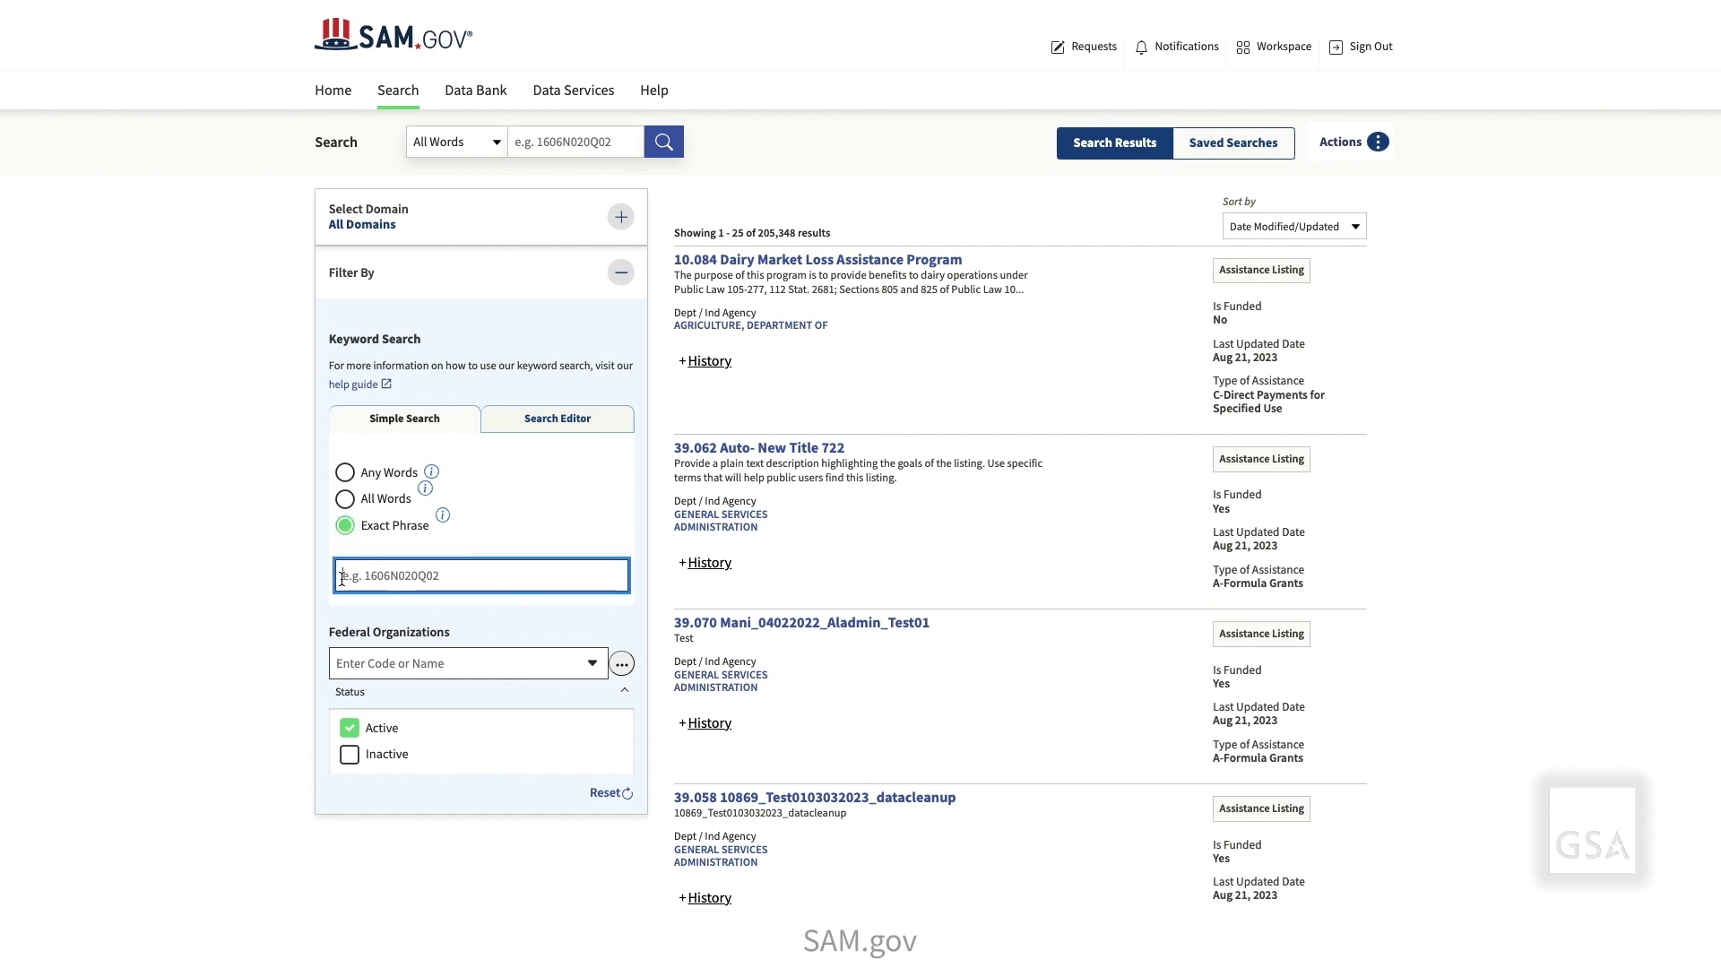
text(elevator repair)
key(Return)
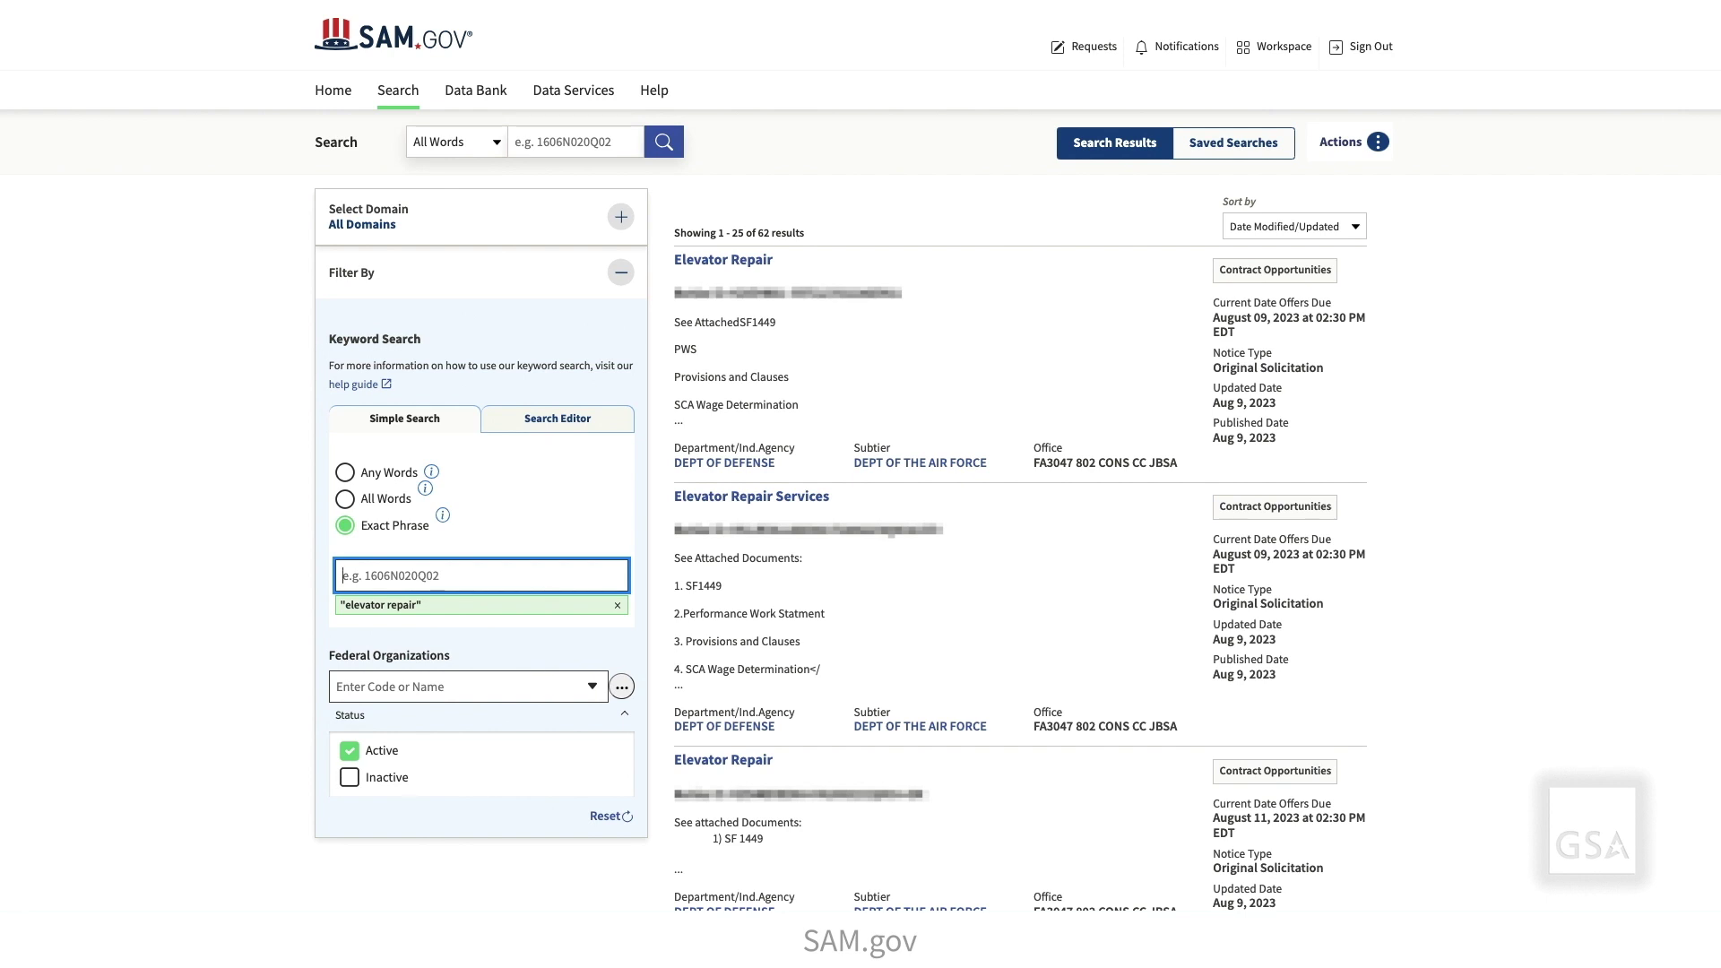
text(elevator)
key(Return)
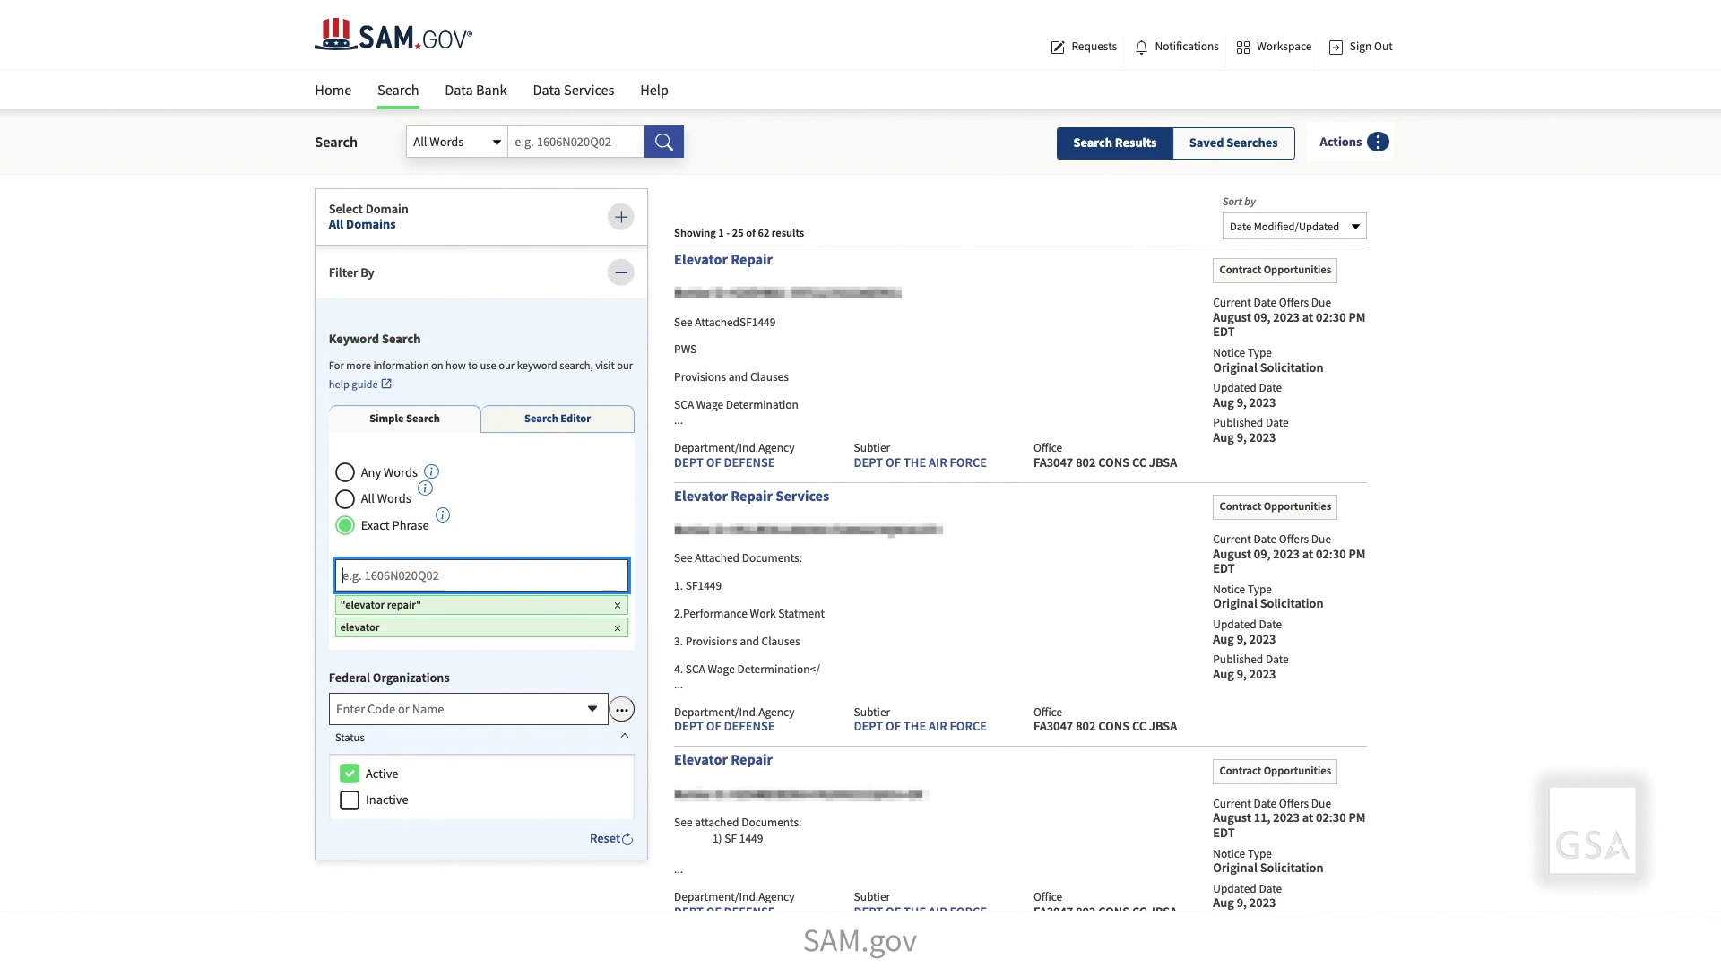
text(repair)
key(Return)
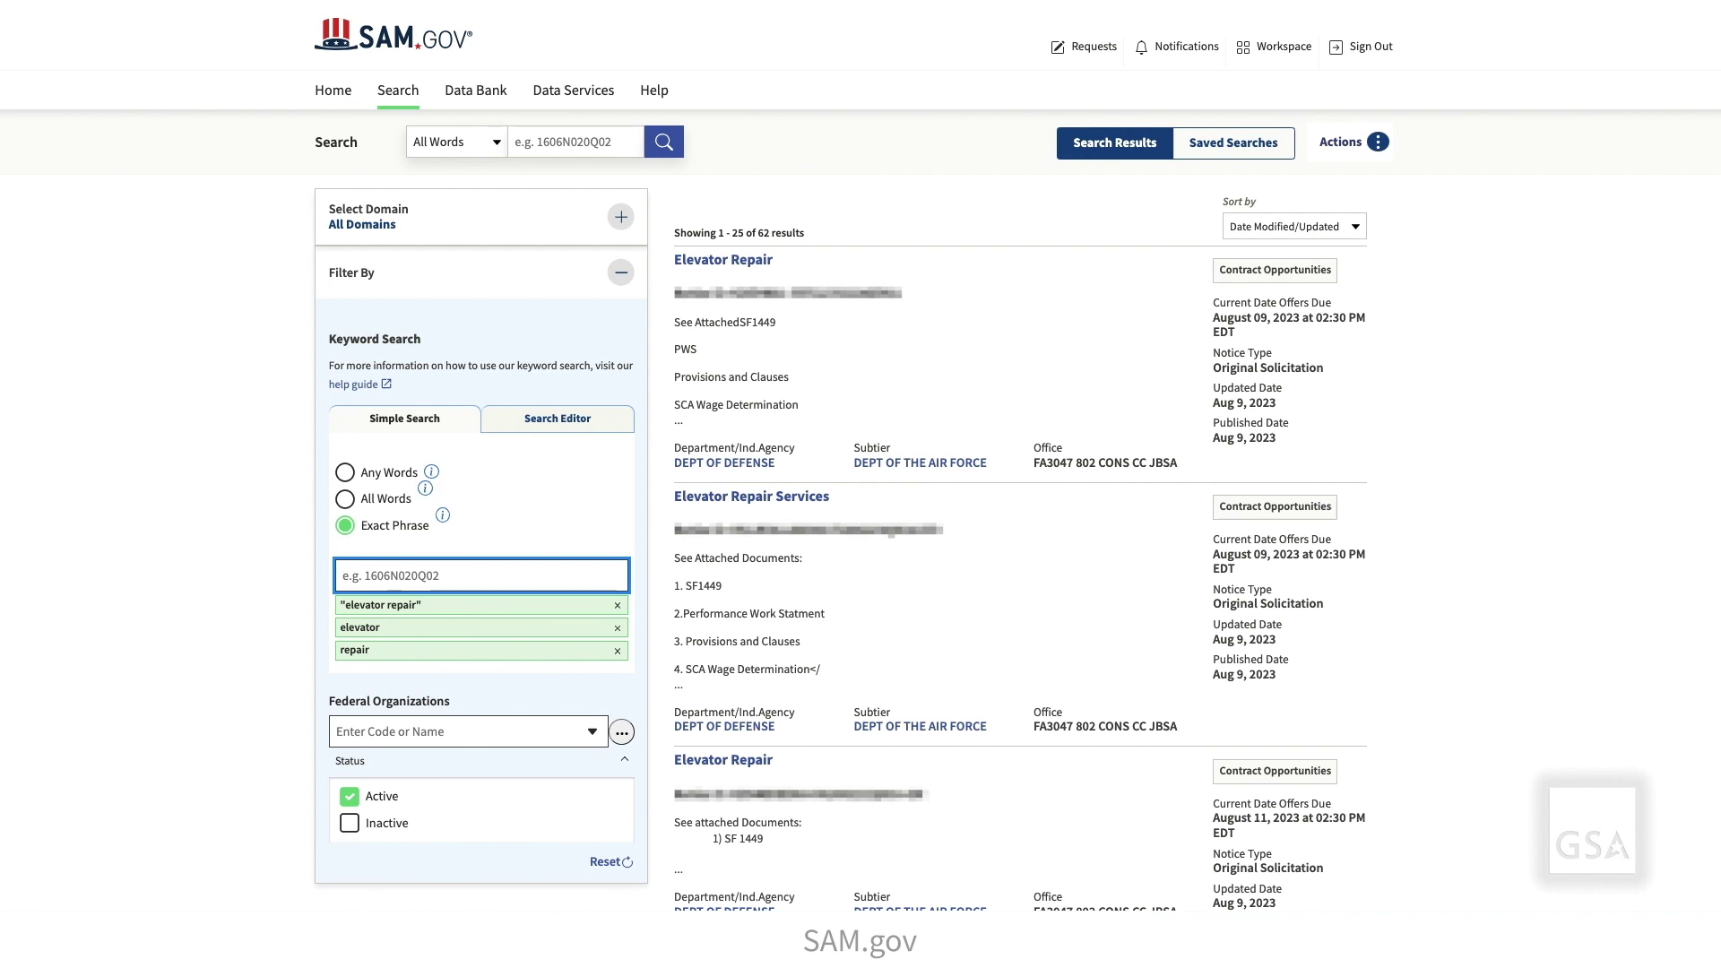
- Remove all three keyword chips and switch to the Boolean Search Editor
click(616, 605)
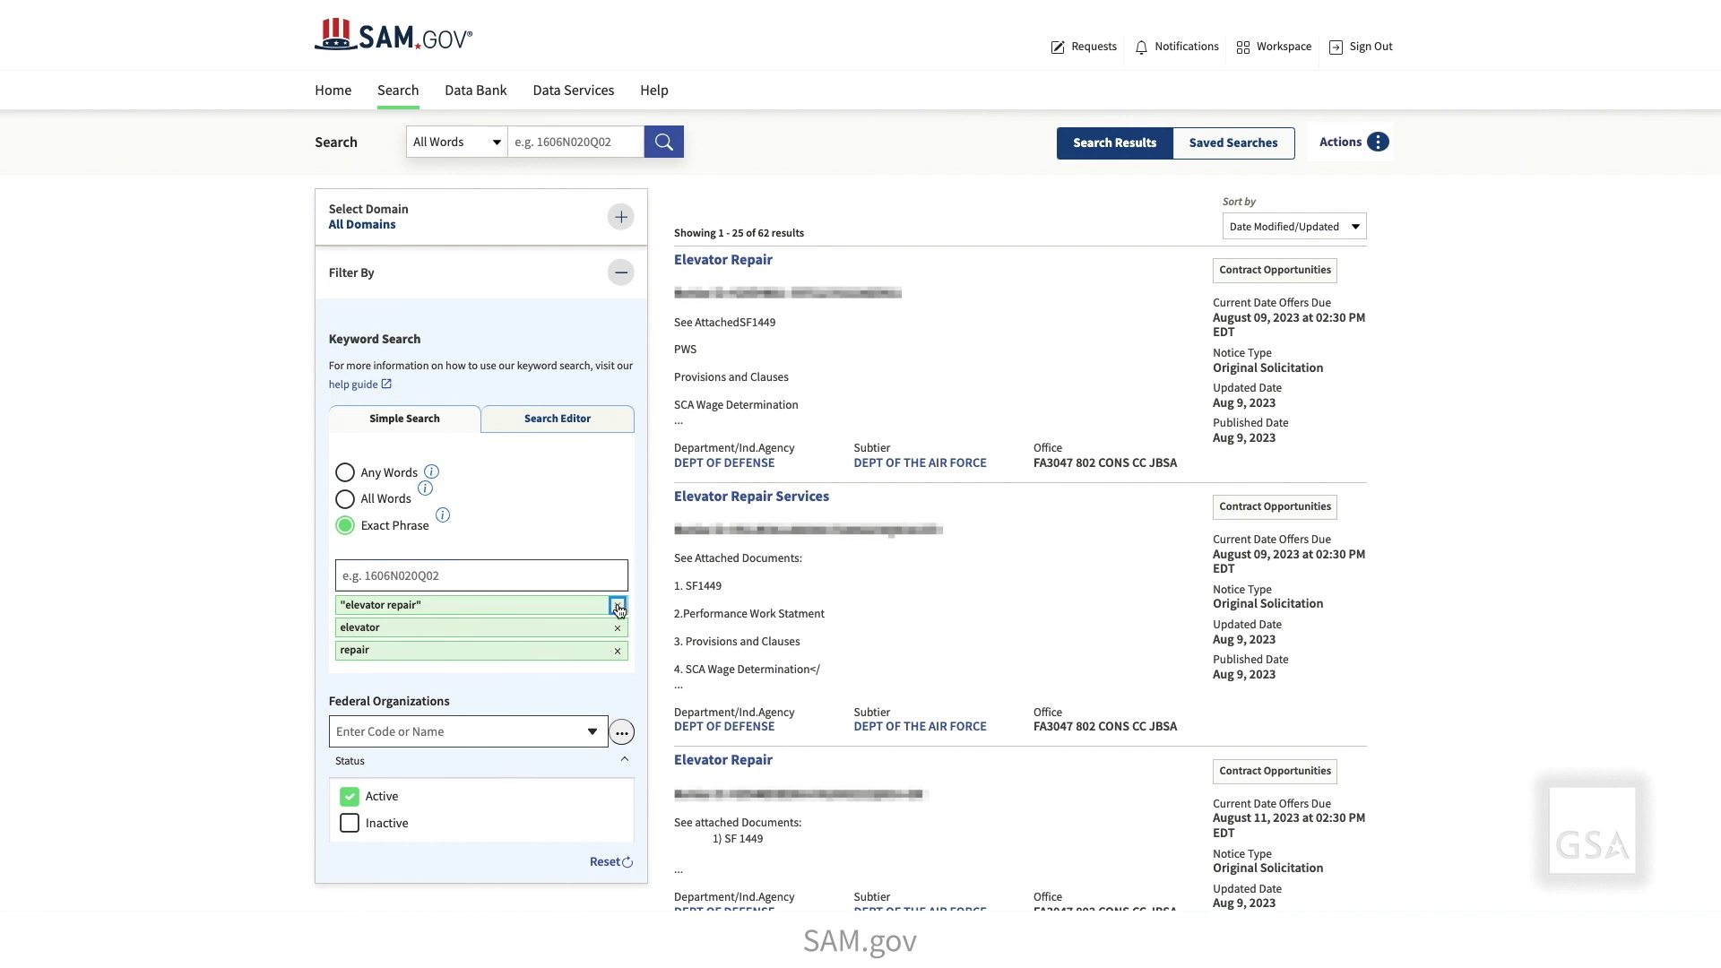
click(617, 605)
click(617, 607)
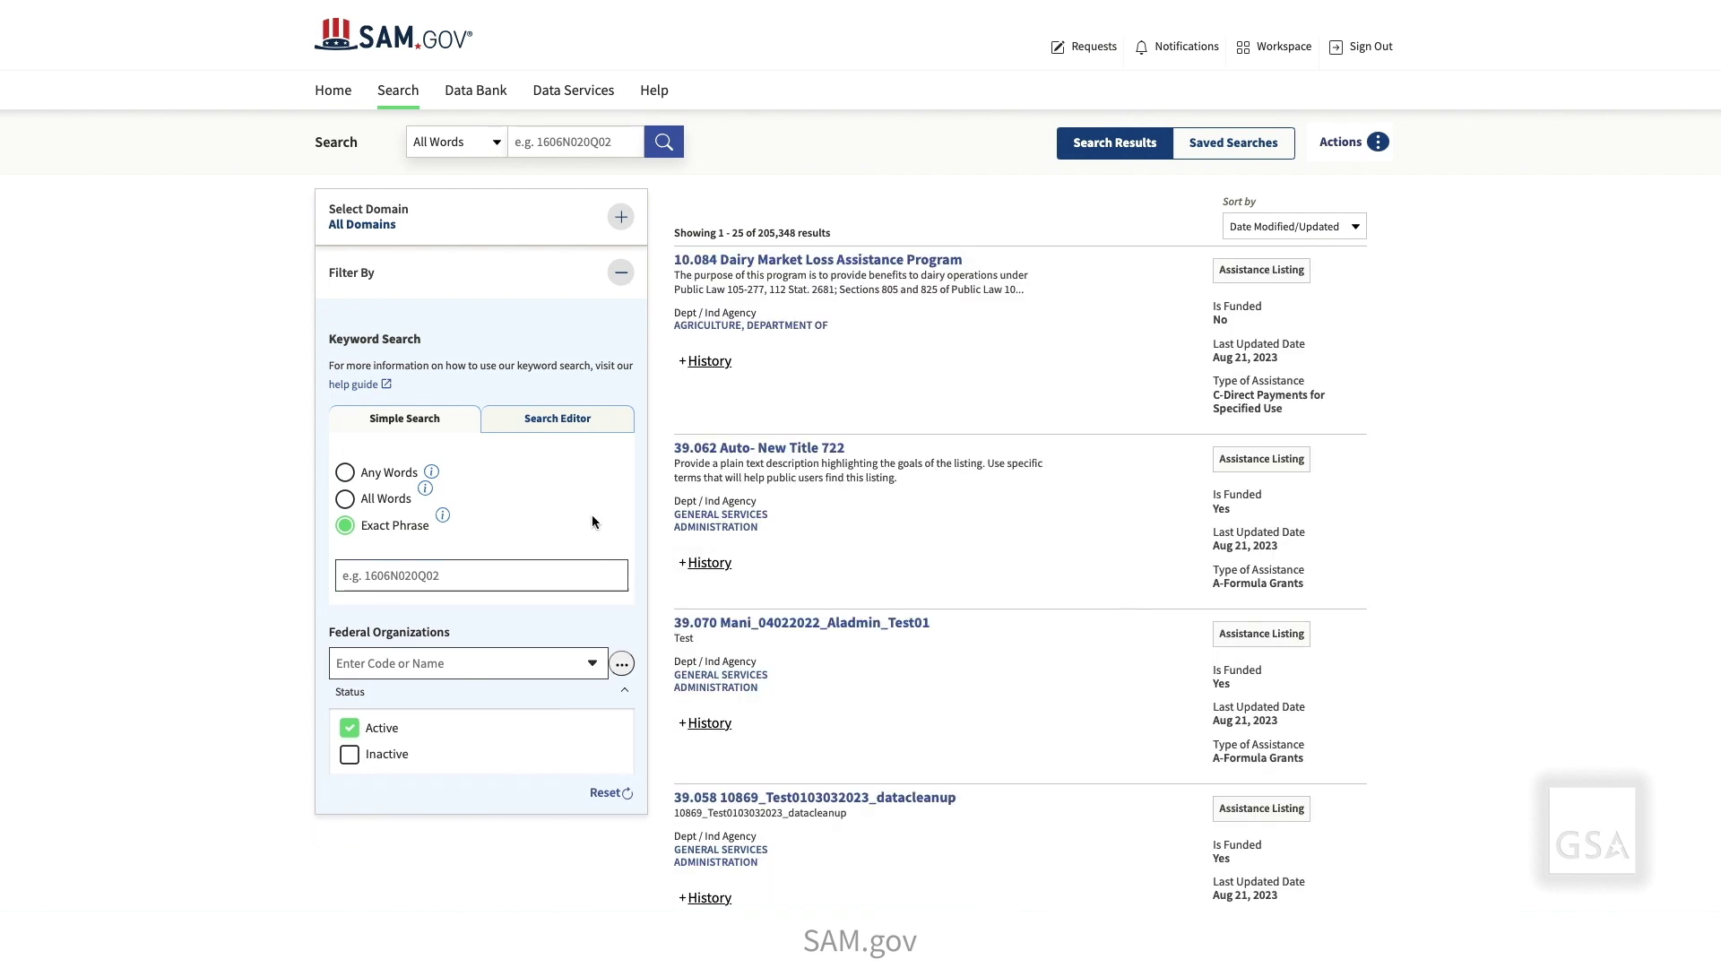
click(557, 423)
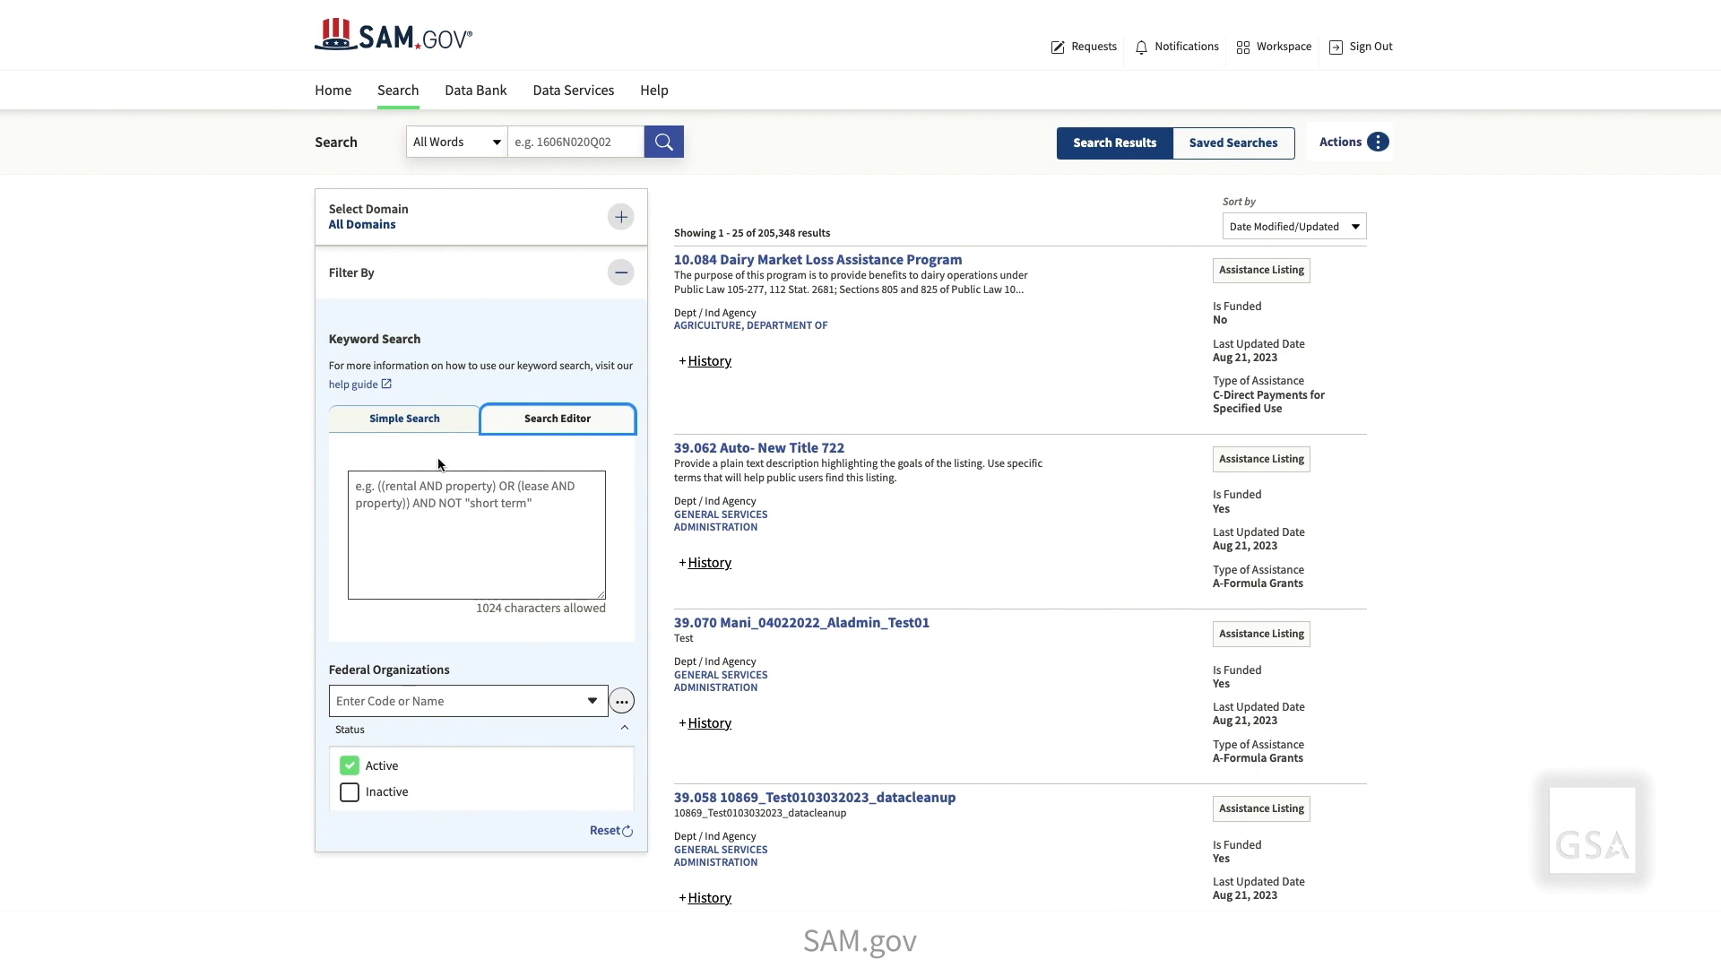
- Write the Boolean query 'training AND company AND NOT school', revising an initial 'training AND organization'
click(374, 486)
text(tr)
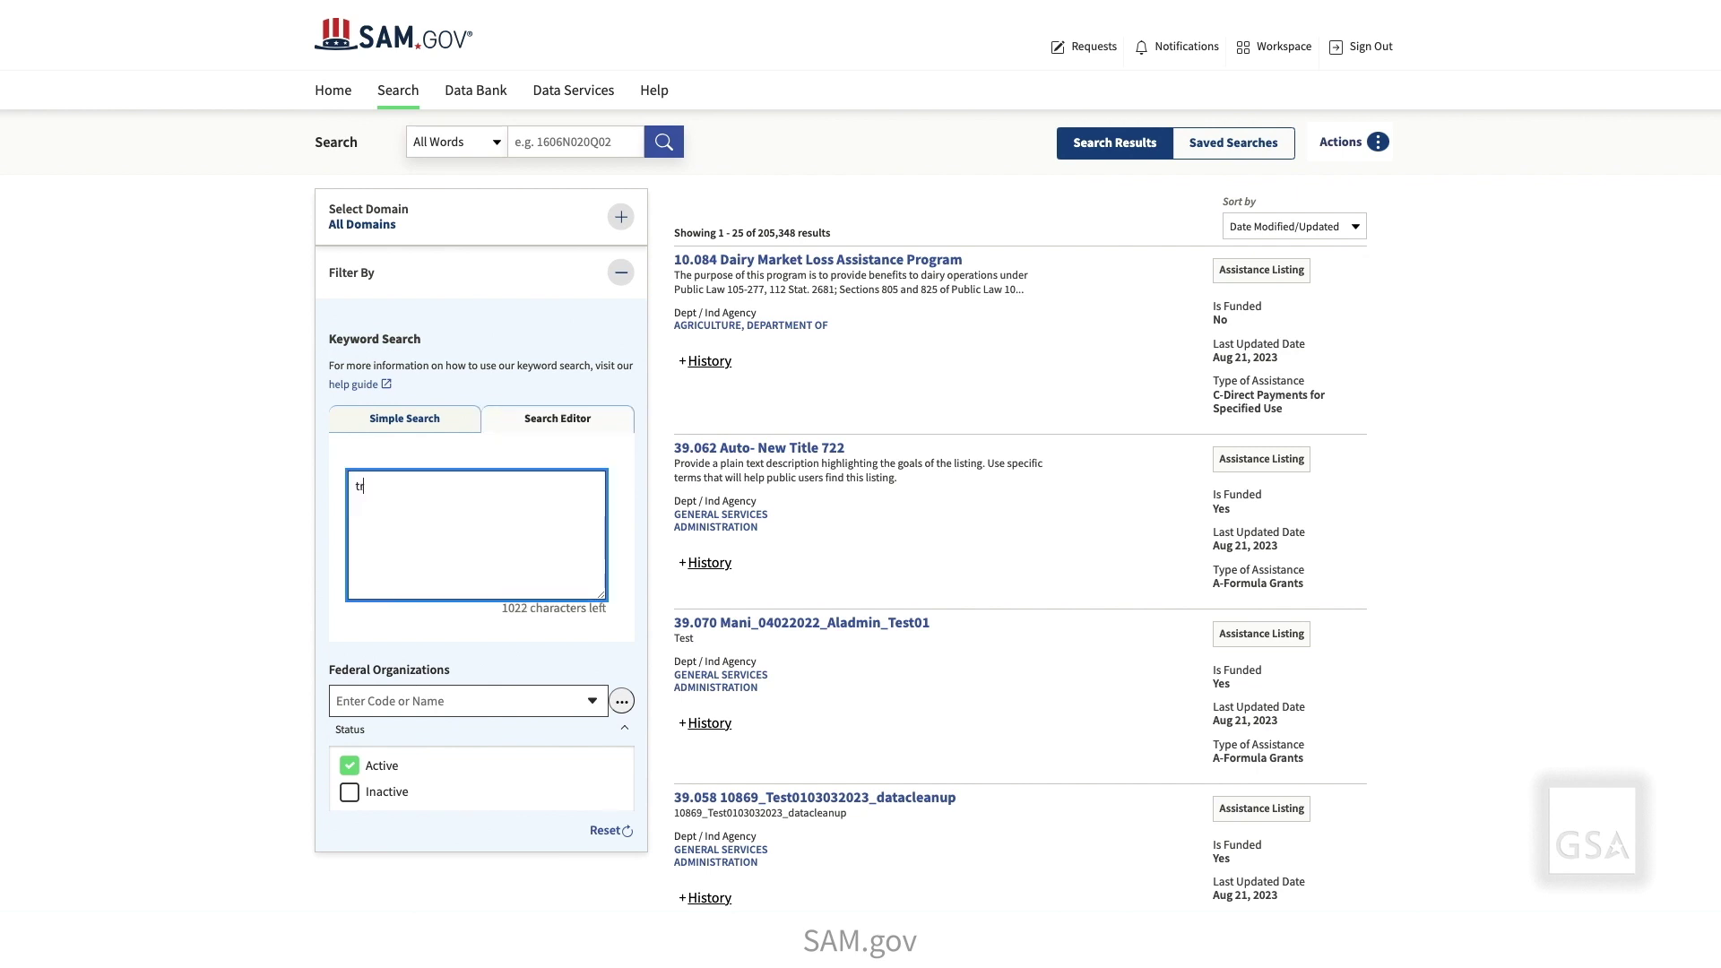
text(aining AND organization)
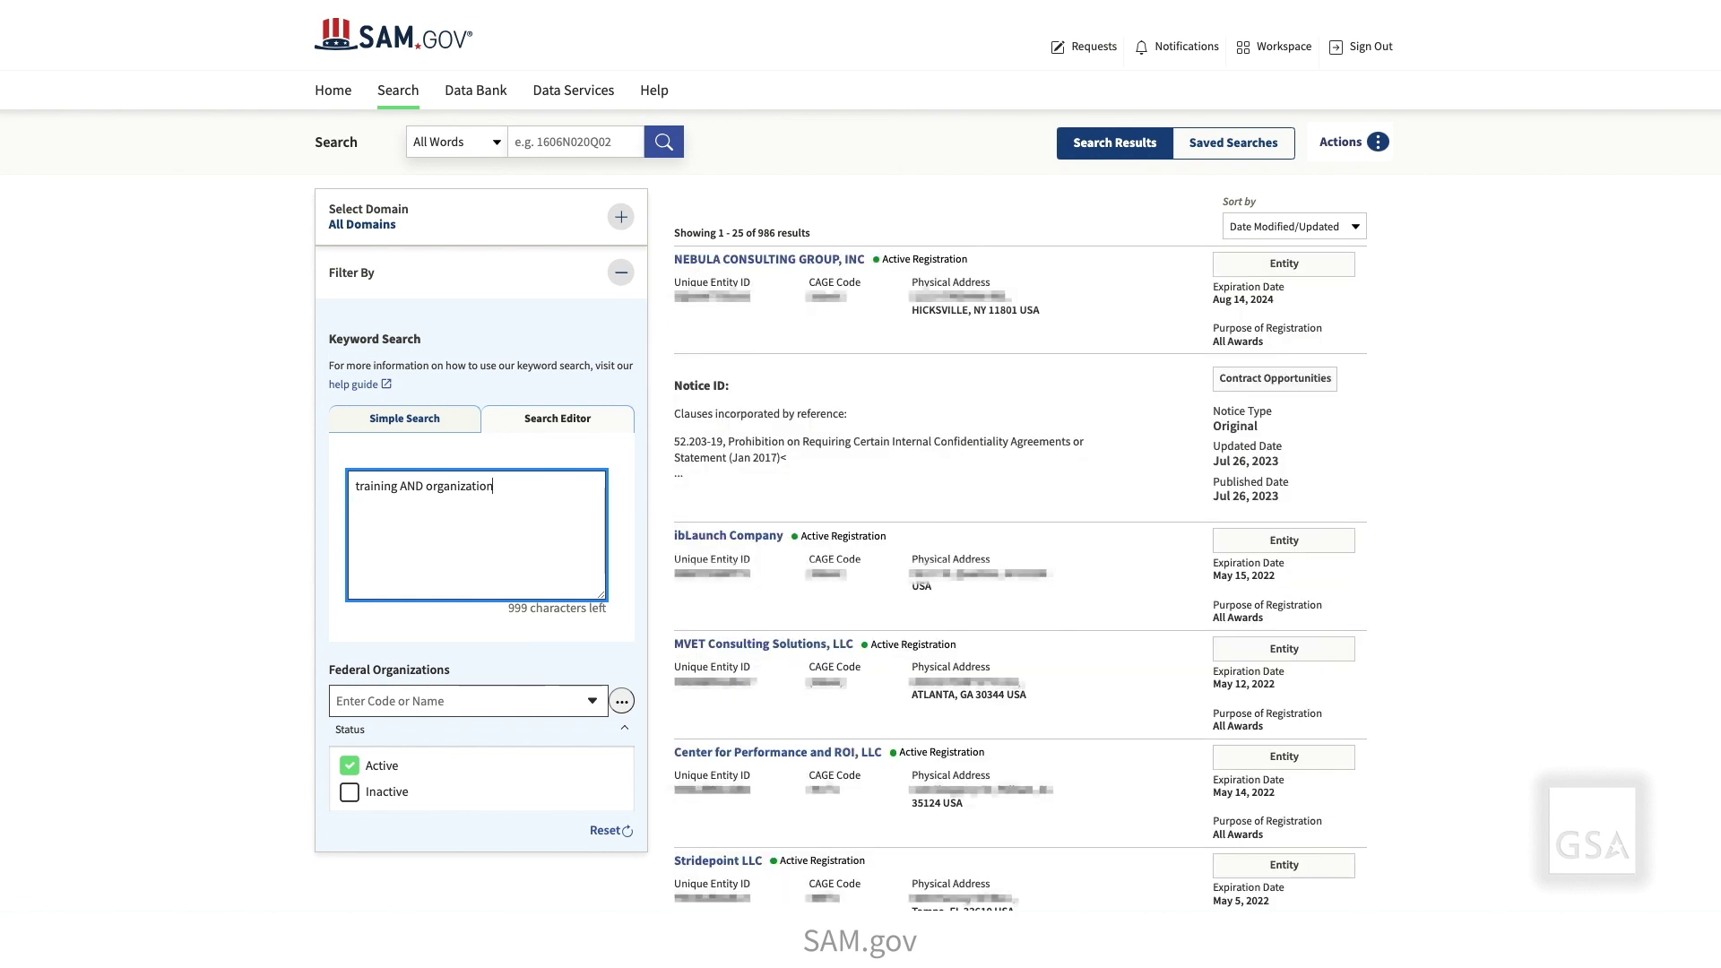
key(BackSpace)
key(BackSpace)
key(BackSpace)
key(BackSpace)
key(BackSpace)
key(BackSpace)
key(BackSpace)
key(BackSpace)
key(BackSpace)
key(BackSpace)
key(BackSpace)
text(c)
text( c)
text(omp)
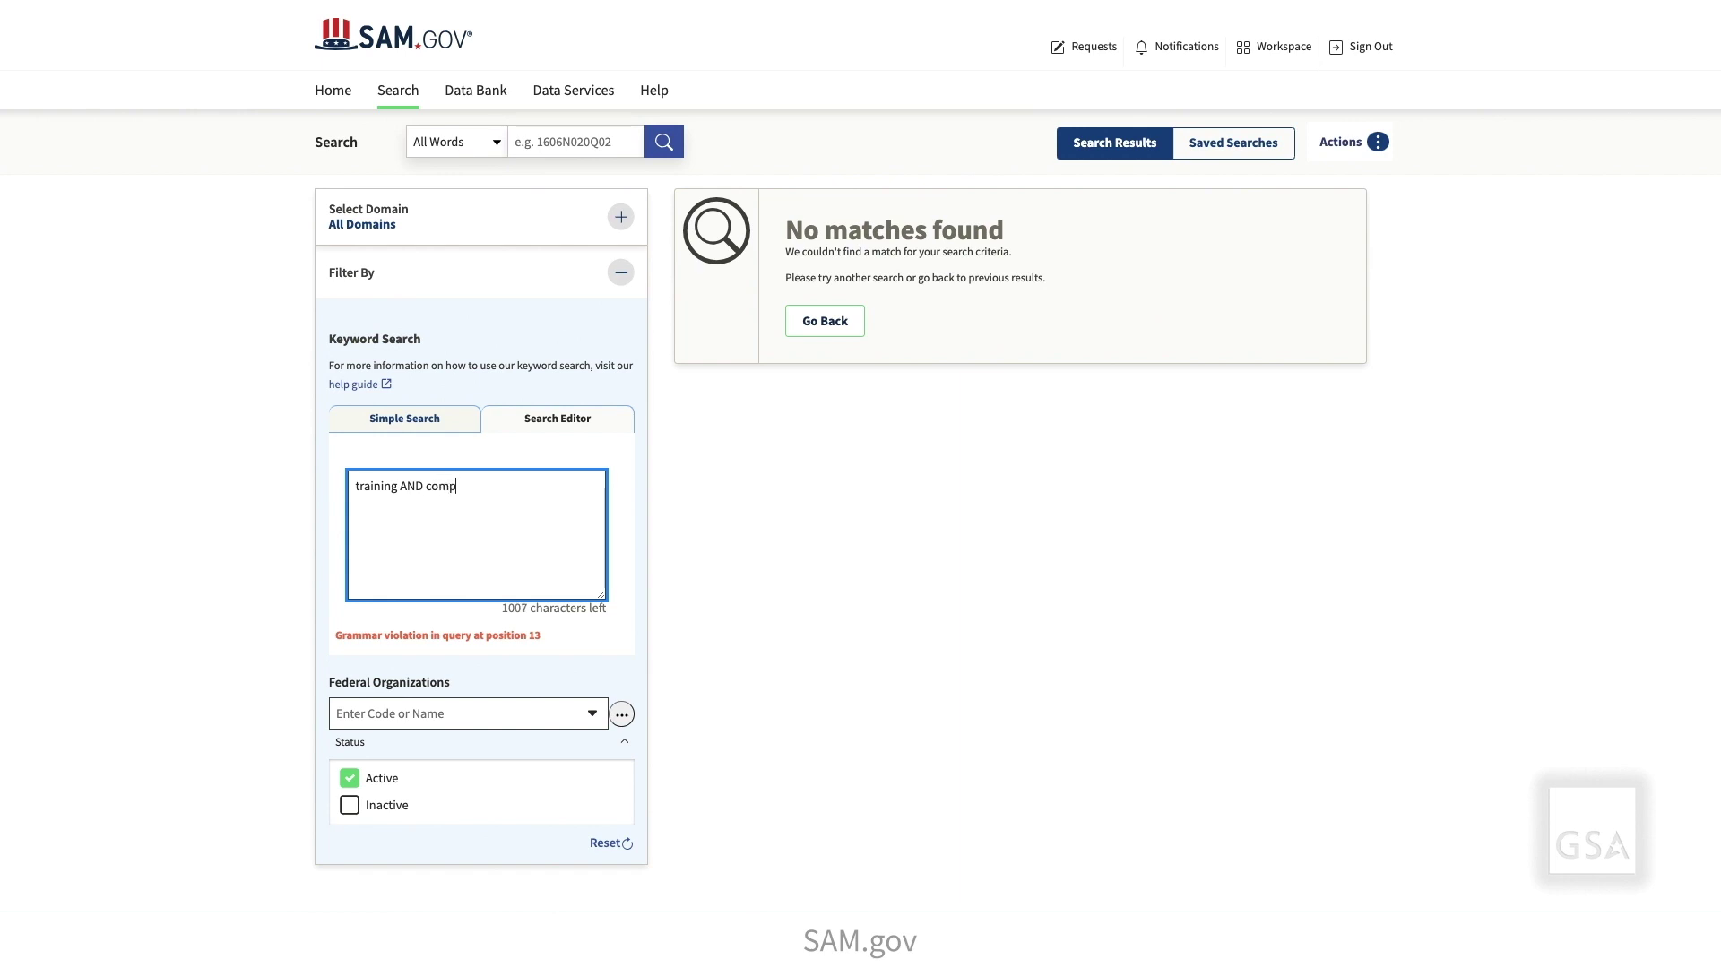
text(any AND NOT school)
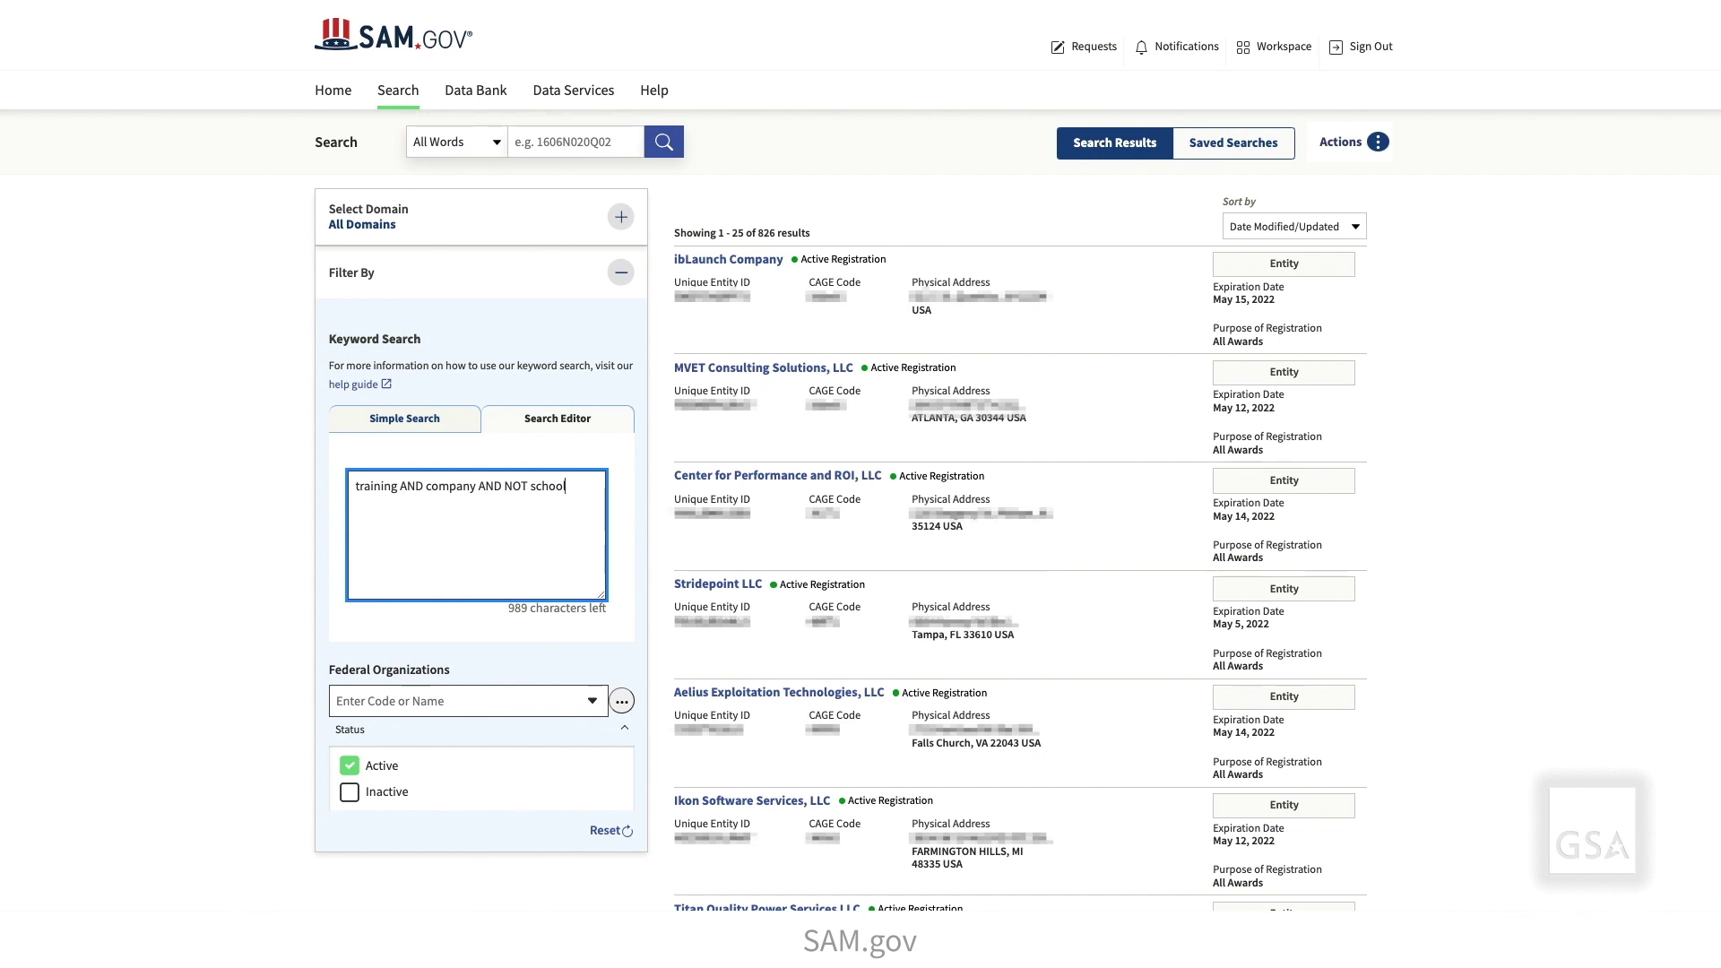
- Delete the Boolean query, return to Simple Search, and scroll to the home page announcements
drag(568, 486, 346, 489)
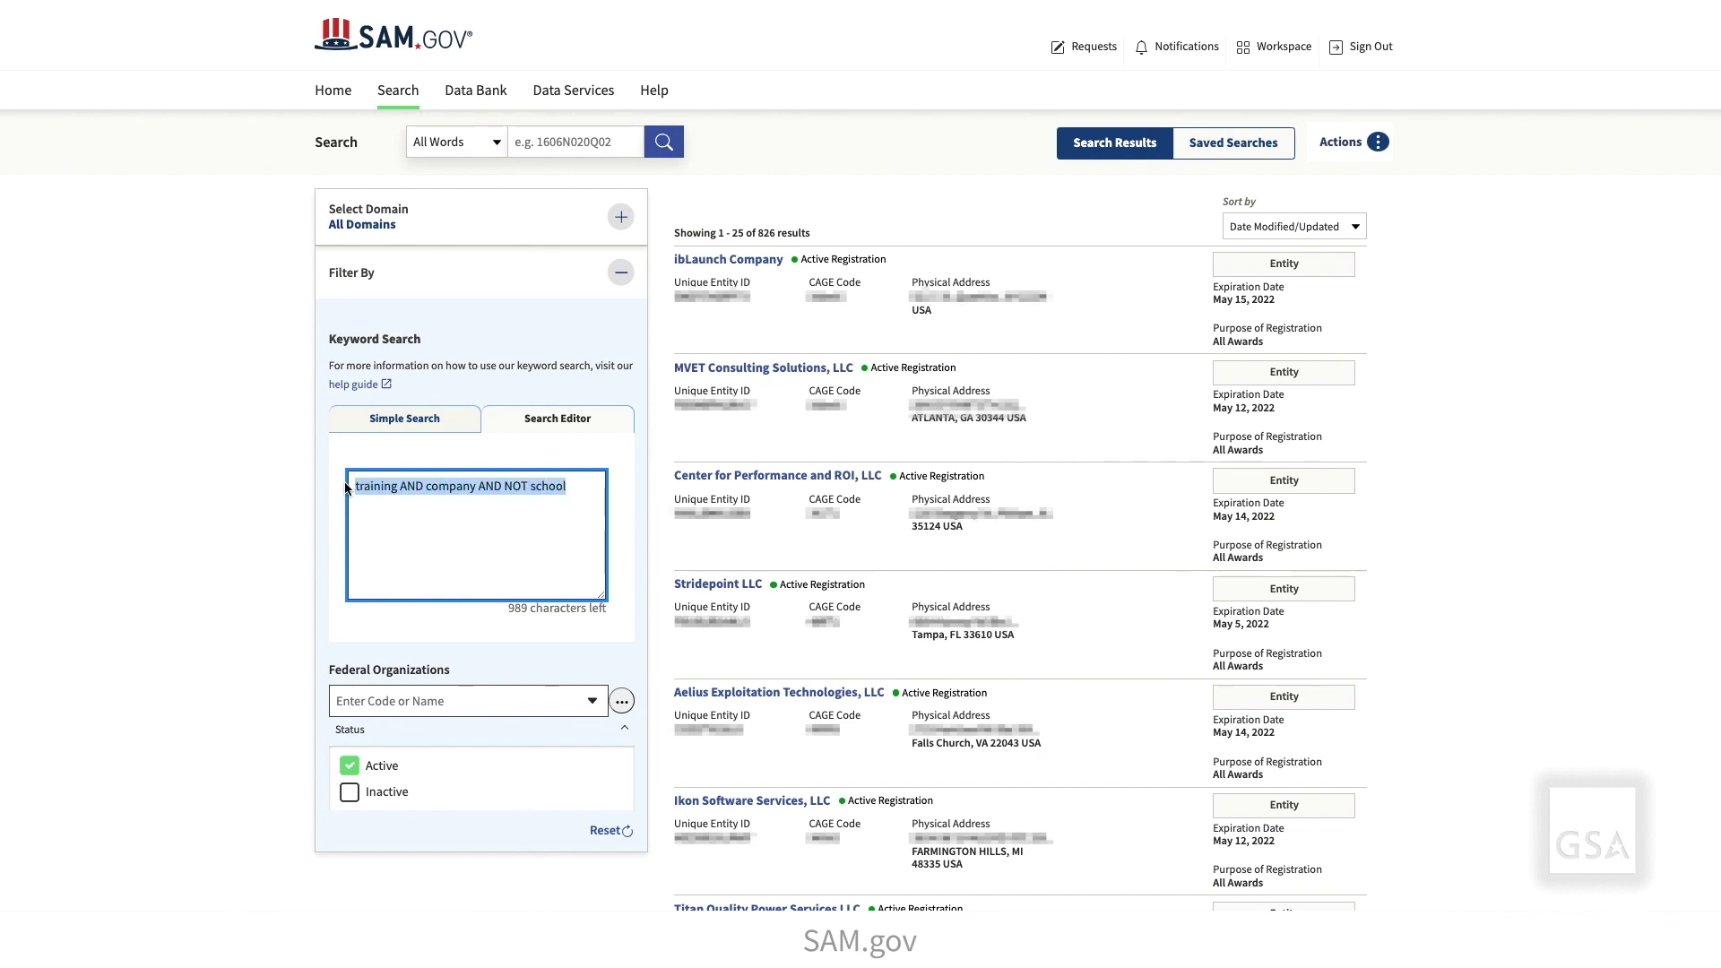
key(BackSpace)
click(435, 419)
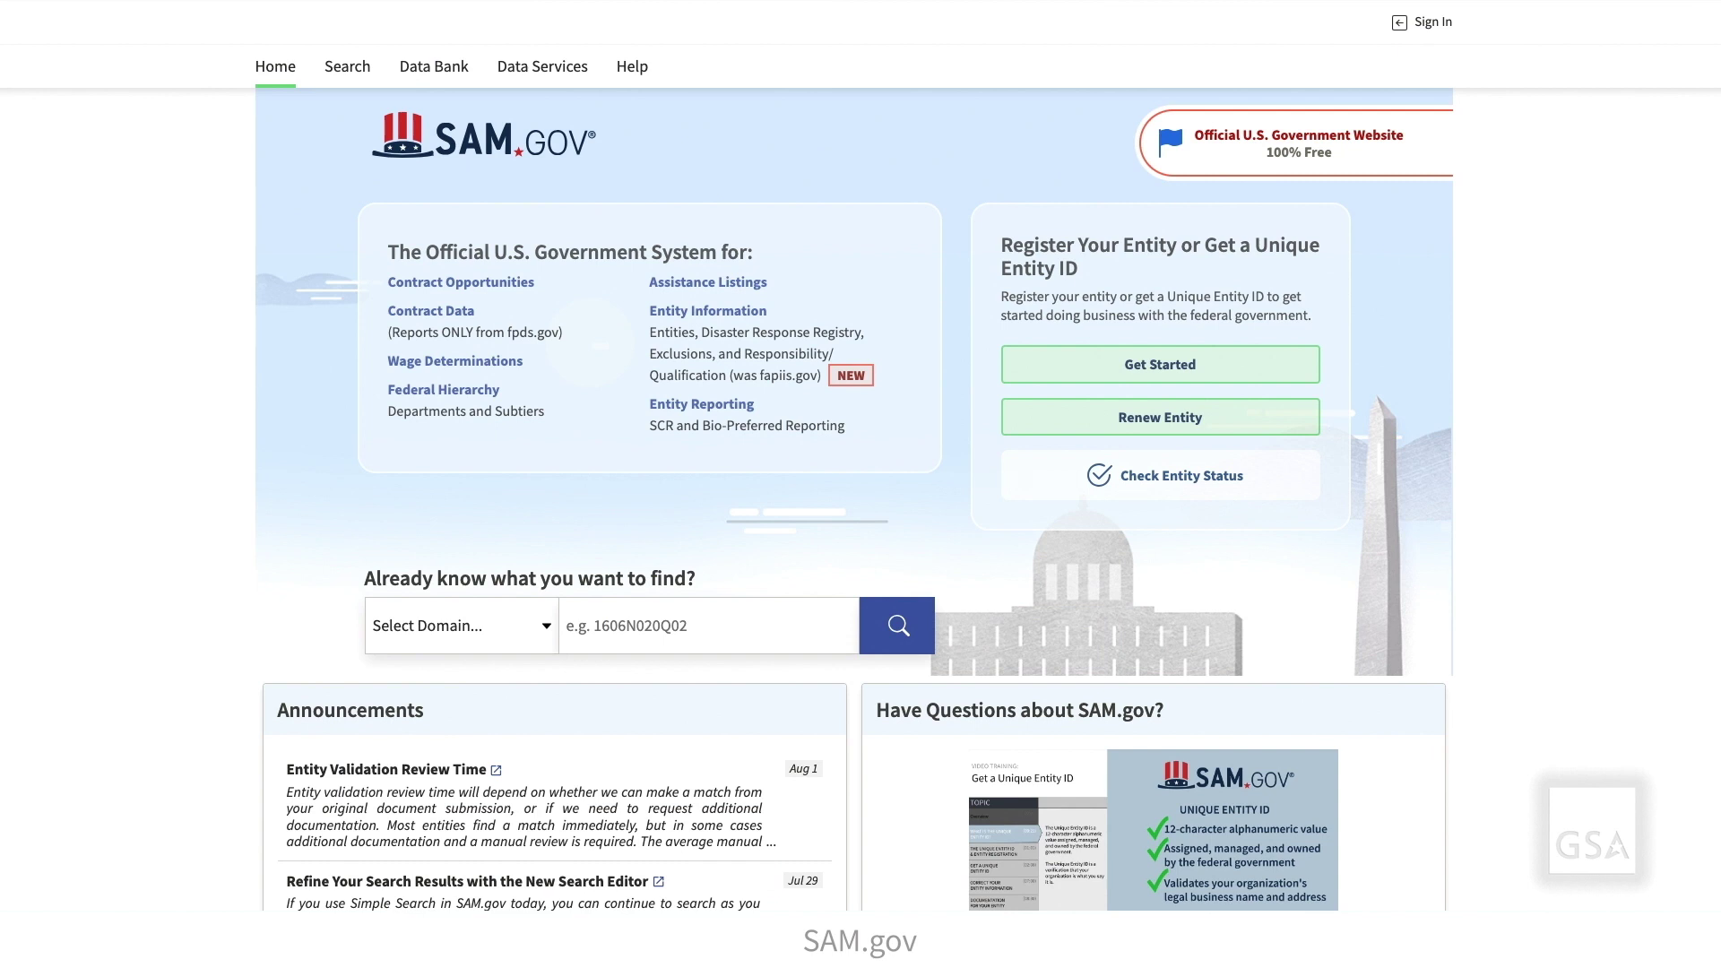
scroll(861, 456, down, 6)
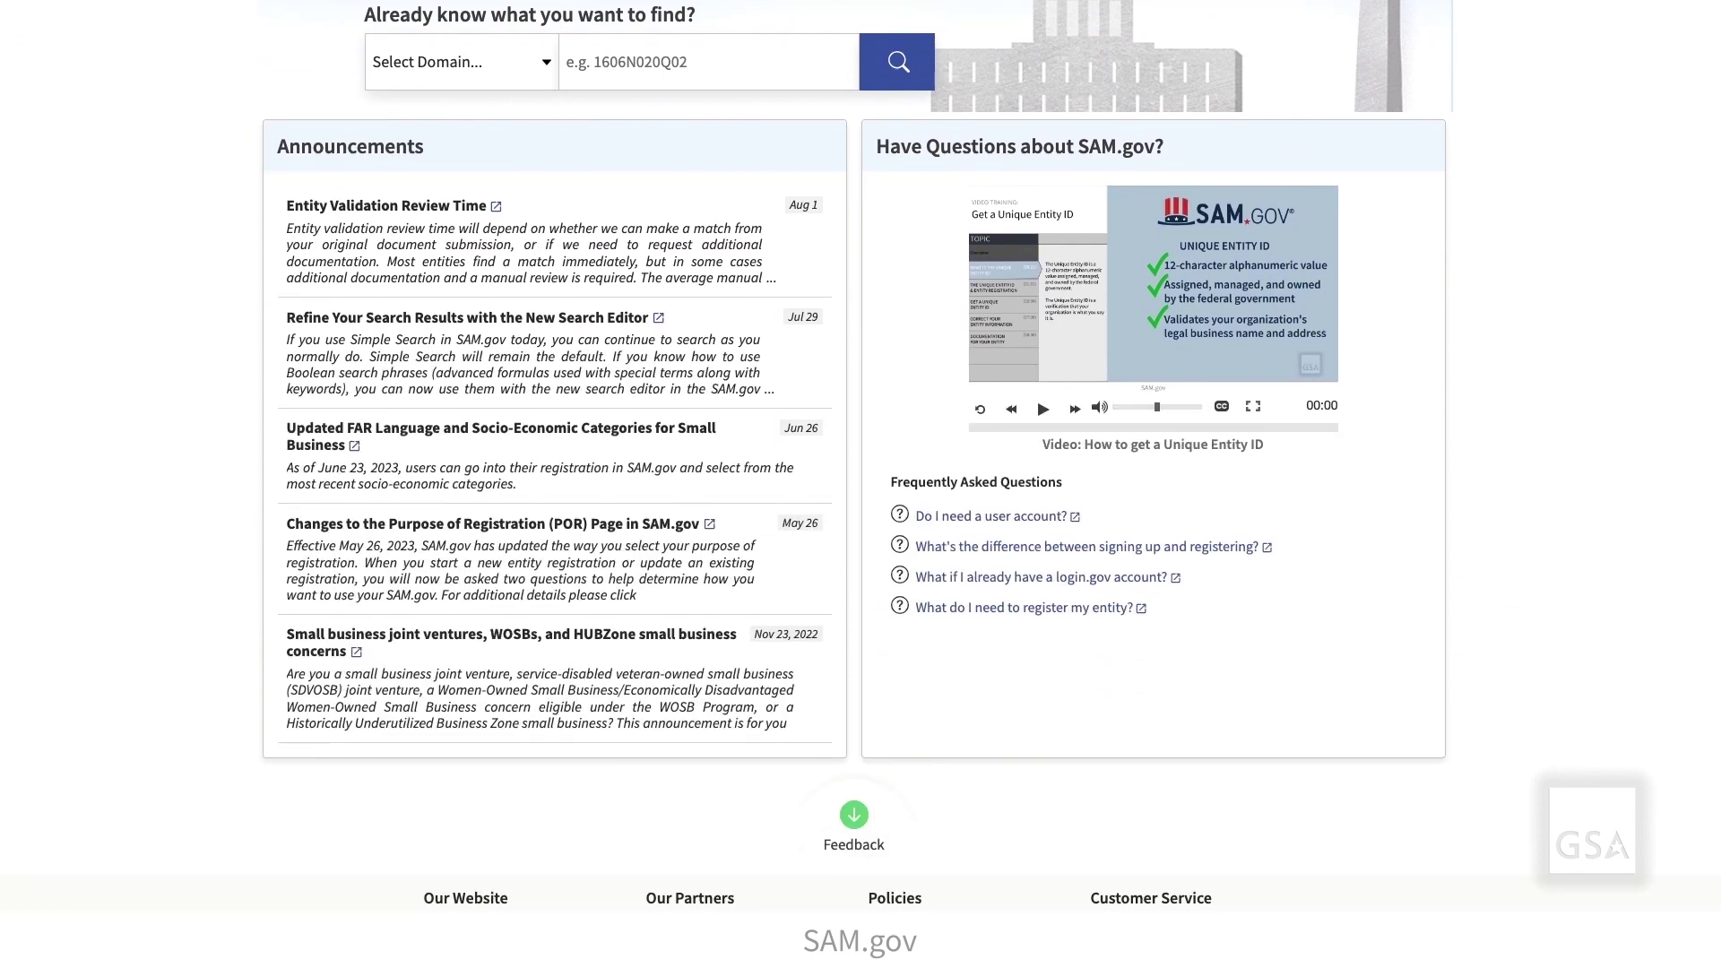